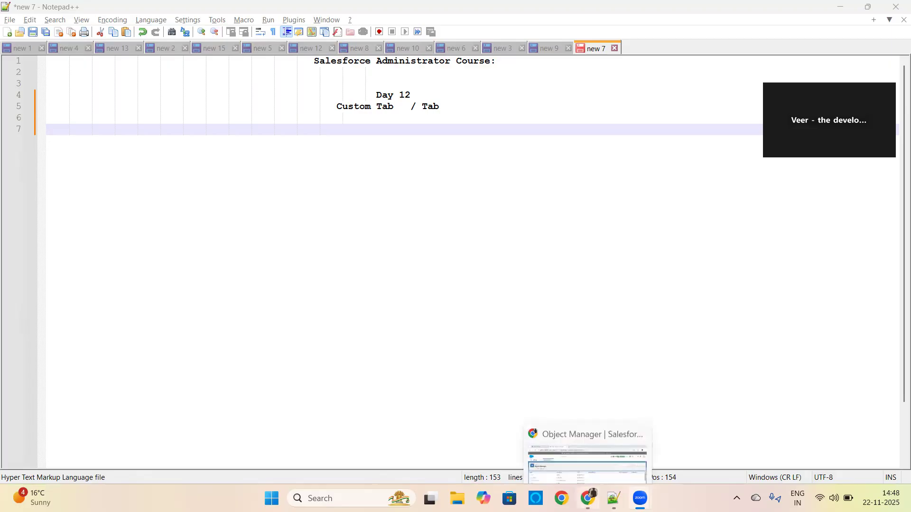
# Switch to Salesforce Object Manager in Chrome and open the Admission custom object in a separate browser tab.
pyautogui.click(589, 498)
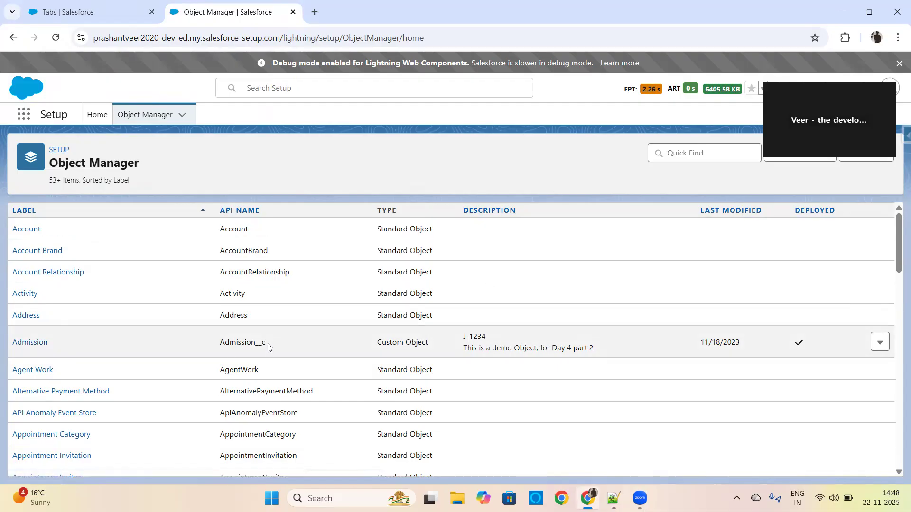
pyautogui.moveTo(268, 347); pyautogui.dragTo(256, 345)
pyautogui.moveTo(379, 341); pyautogui.dragTo(434, 344)
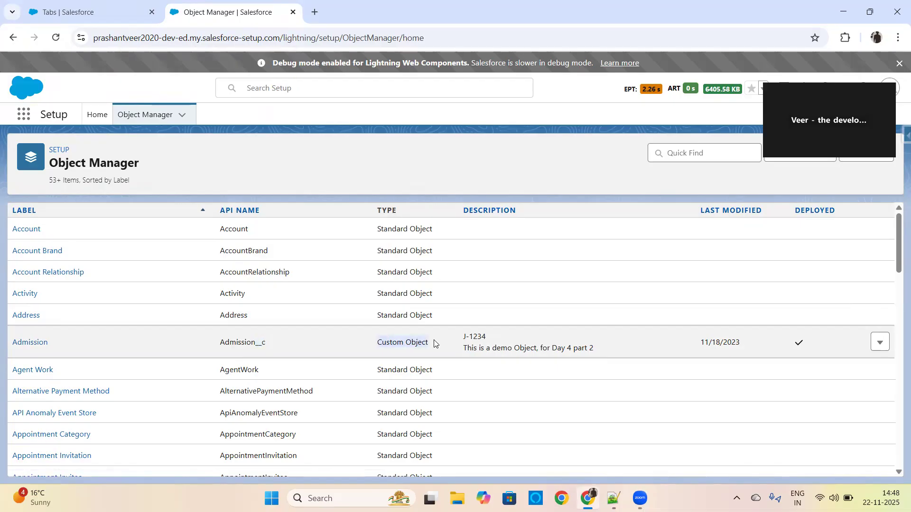
pyautogui.click(880, 343)
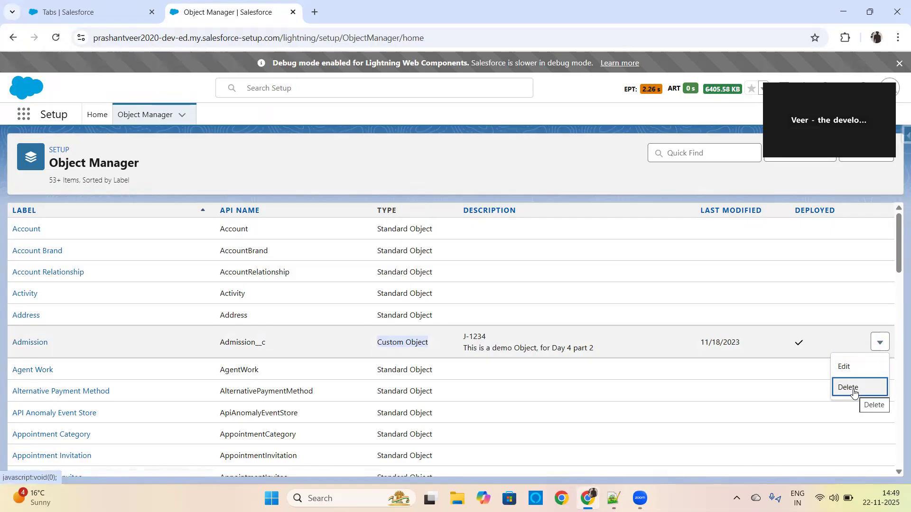
pyautogui.rightClick(31, 341)
pyautogui.click(75, 208)
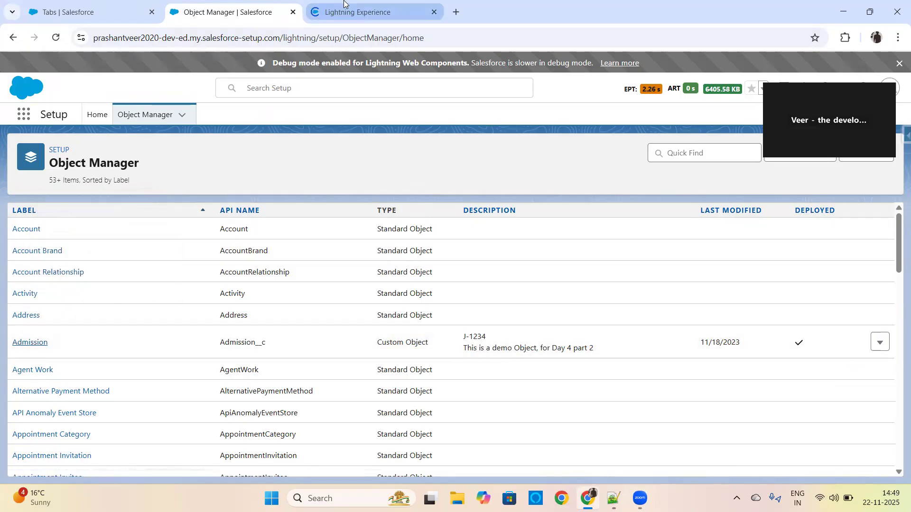
pyautogui.hotkey('ctrl', 'Tab')
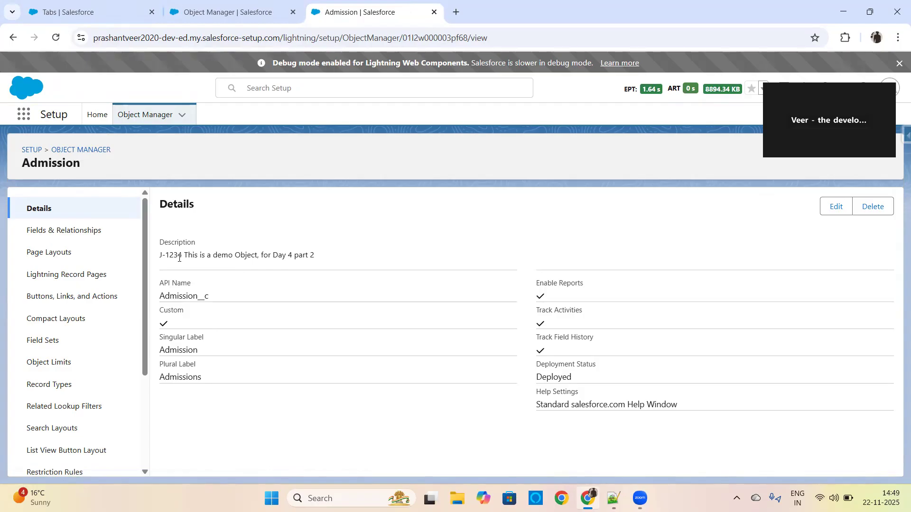
# Open the Admission object's definition for editing and review its settings down to the deployment and search status.
pyautogui.click(835, 206)
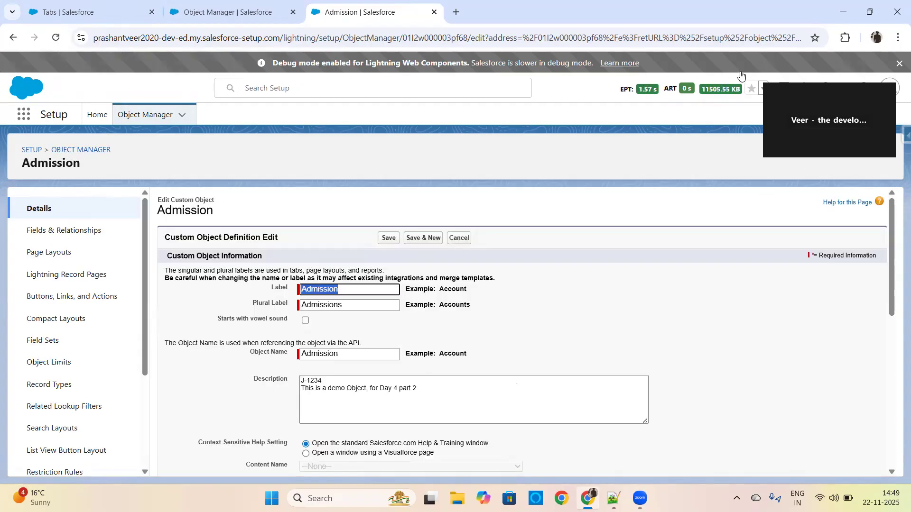
pyautogui.scroll(-8, 882, 332)
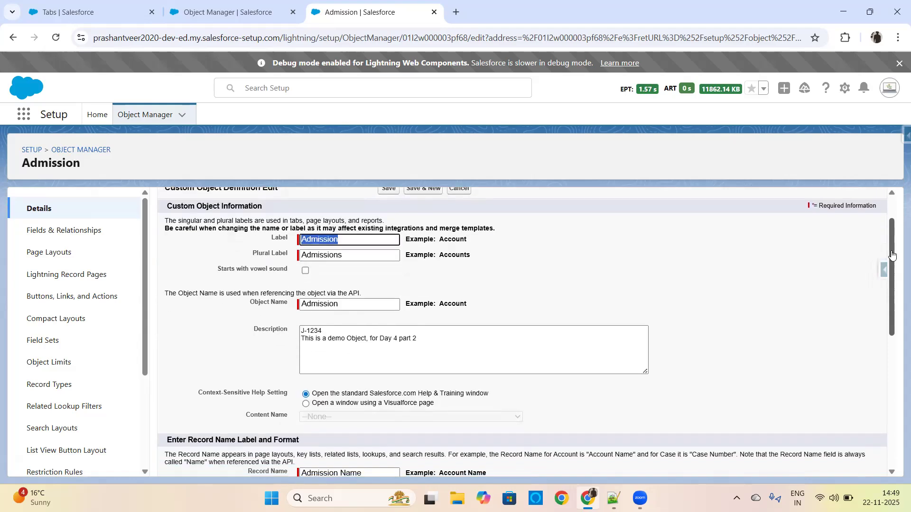
pyautogui.scroll(-3, 882, 373)
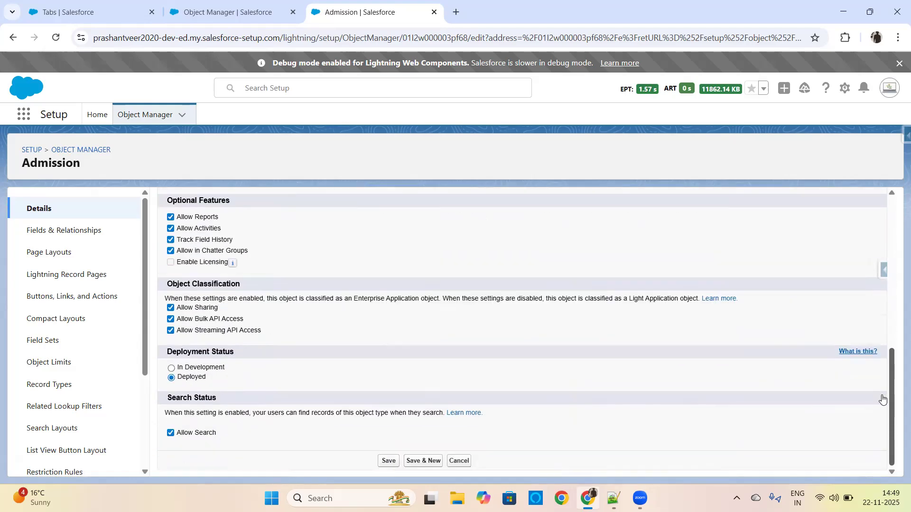
pyautogui.scroll(11, 882, 399)
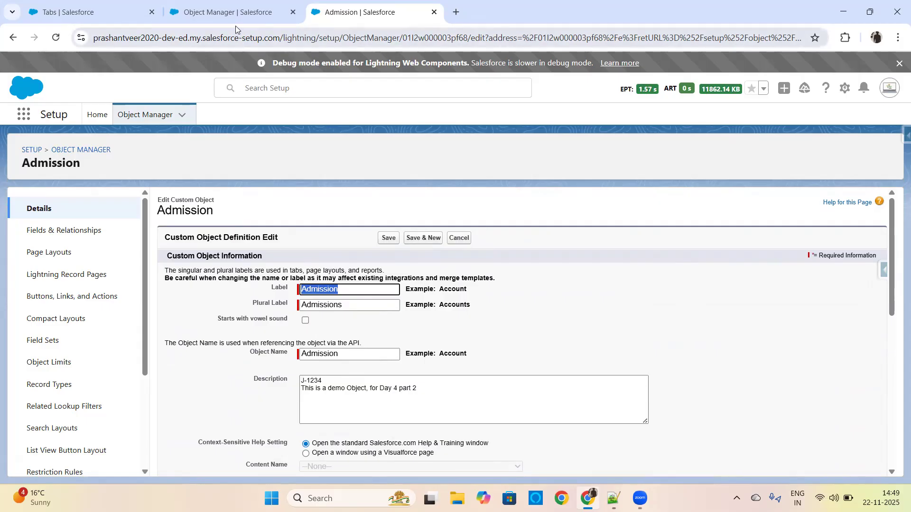
# Copy the Admission object's label and search the App Launcher for it.
pyautogui.click(211, 14)
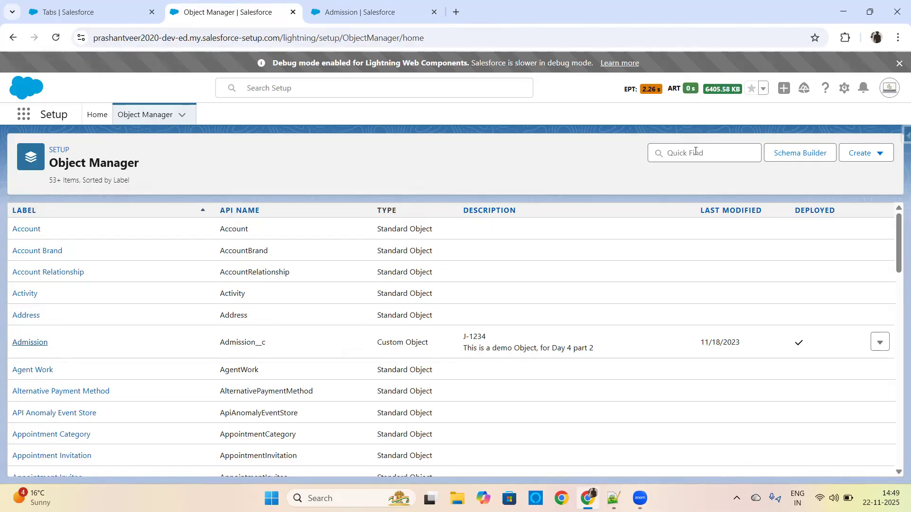
pyautogui.click(351, 10)
pyautogui.moveTo(344, 288); pyautogui.dragTo(285, 291)
pyautogui.hotkey('ctrl', 'c')
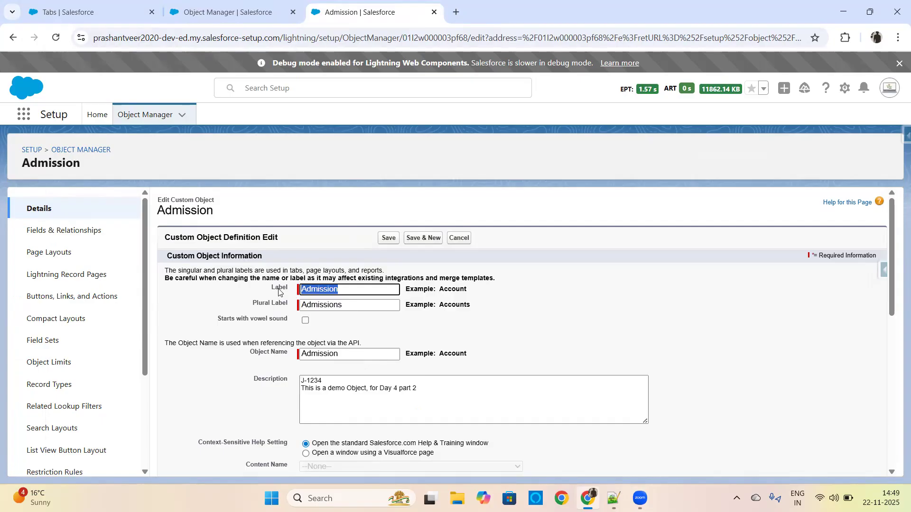
pyautogui.click(22, 115)
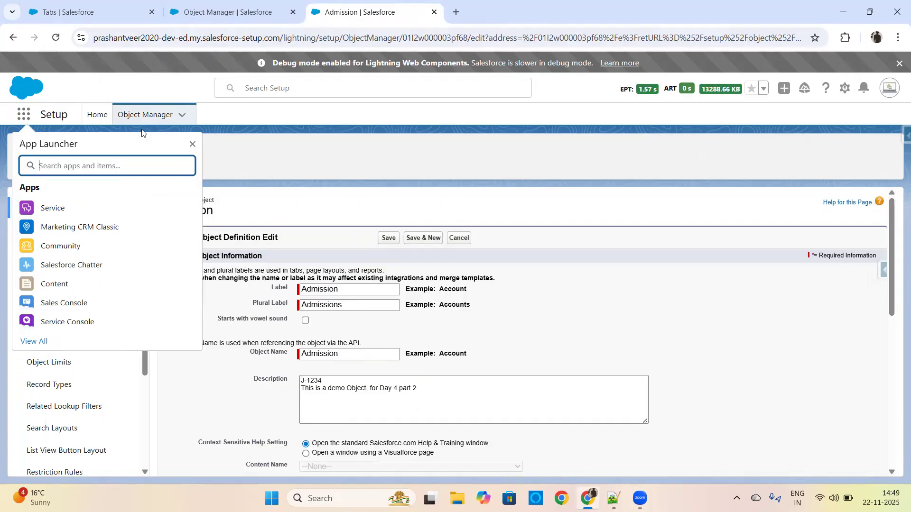
pyautogui.hotkey('ctrl', 'v')
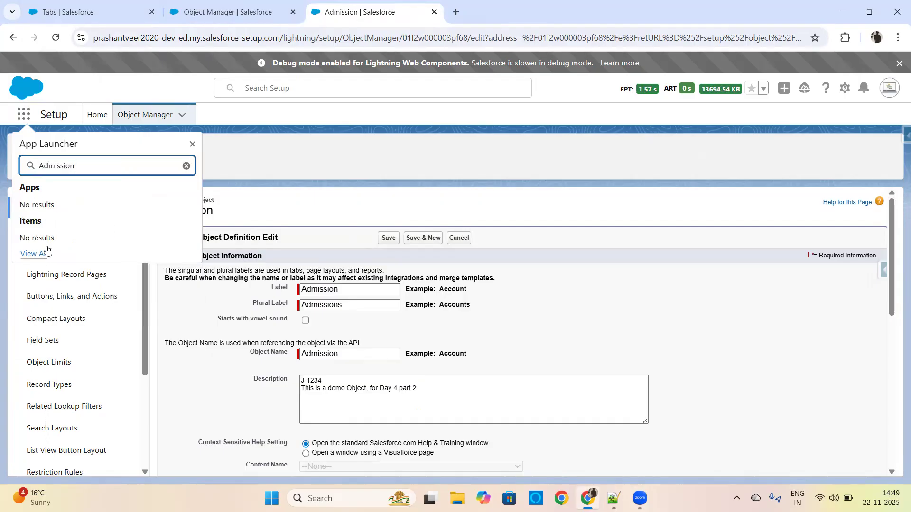
# Search Object Manager for Course and copy the label of the custom object found.
pyautogui.click(204, 13)
pyautogui.click(707, 151)
pyautogui.write('course')
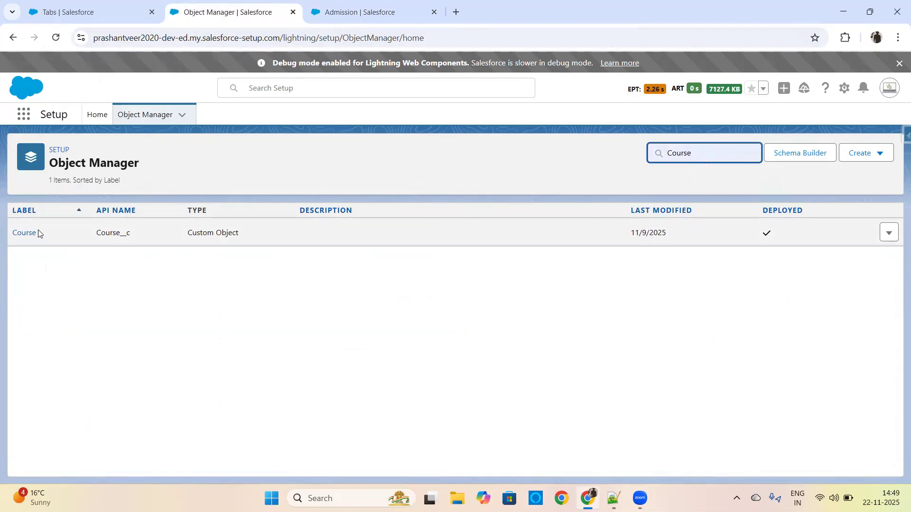
pyautogui.click(123, 234)
pyautogui.moveTo(123, 235); pyautogui.dragTo(120, 234)
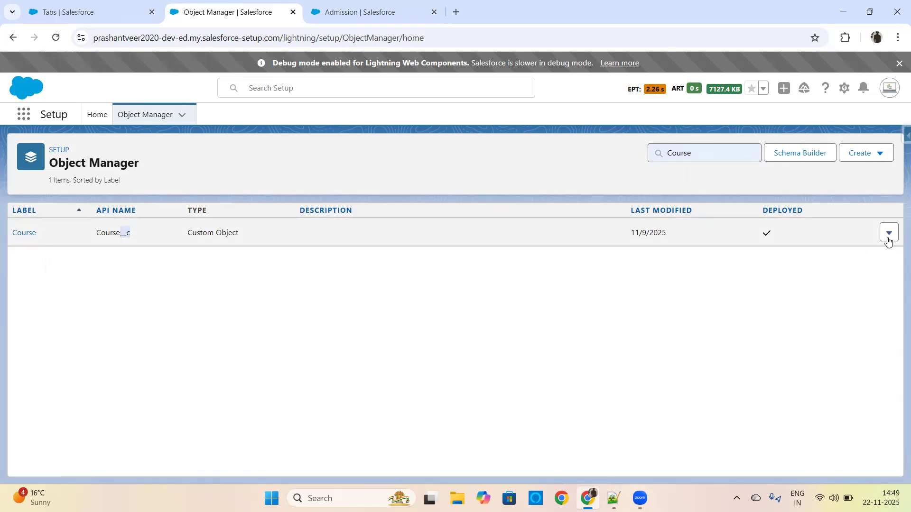
pyautogui.moveTo(43, 233); pyautogui.dragTo(13, 233)
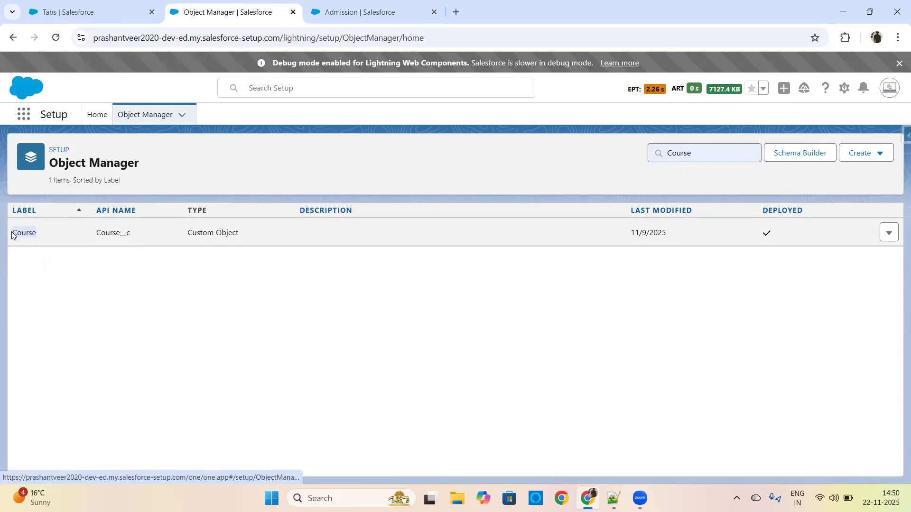
# Search the App Launcher for Course, open the Courses item and show its All list view.
pyautogui.click(383, 3)
pyautogui.doubleClick(19, 164)
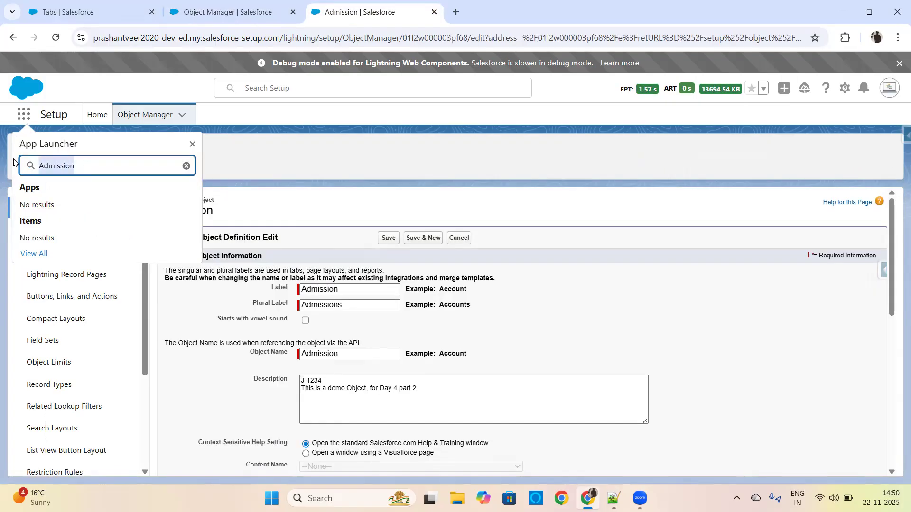
pyautogui.write('Course')
pyautogui.click(33, 247)
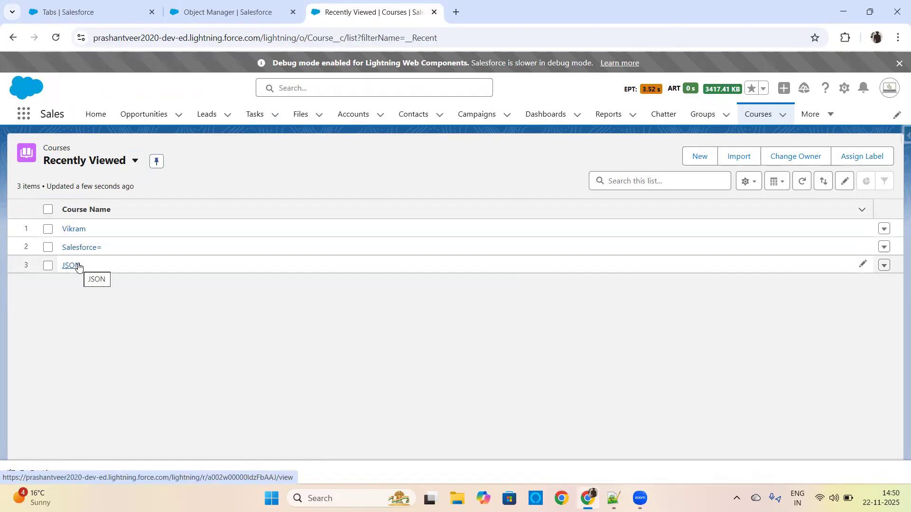
pyautogui.click(118, 161)
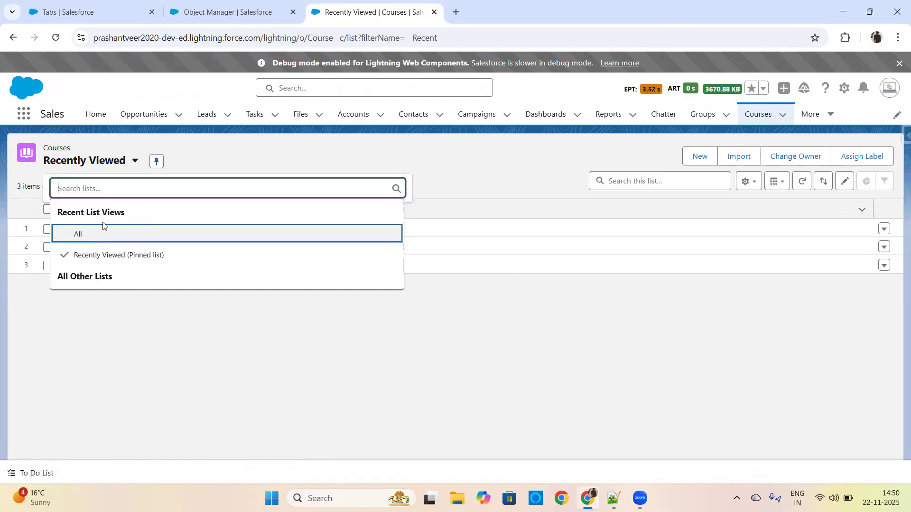
pyautogui.click(90, 242)
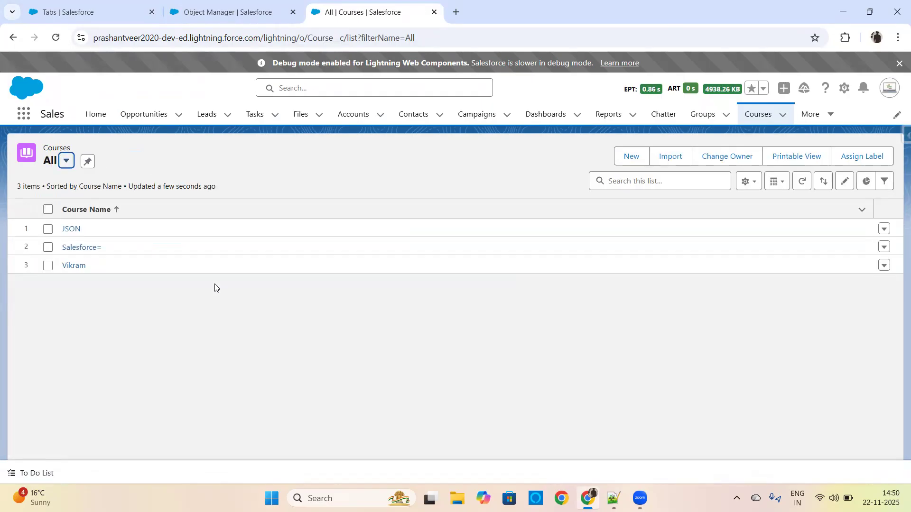
pyautogui.click(228, 12)
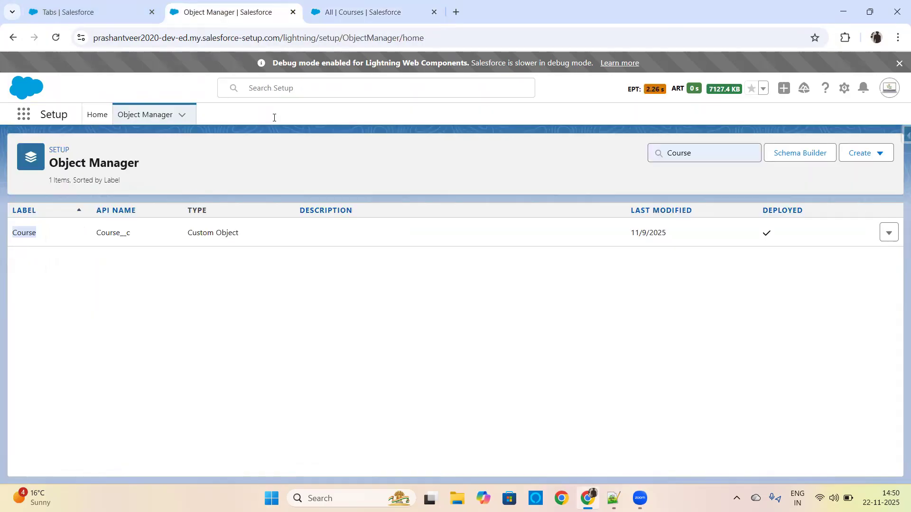
pyautogui.click(650, 157)
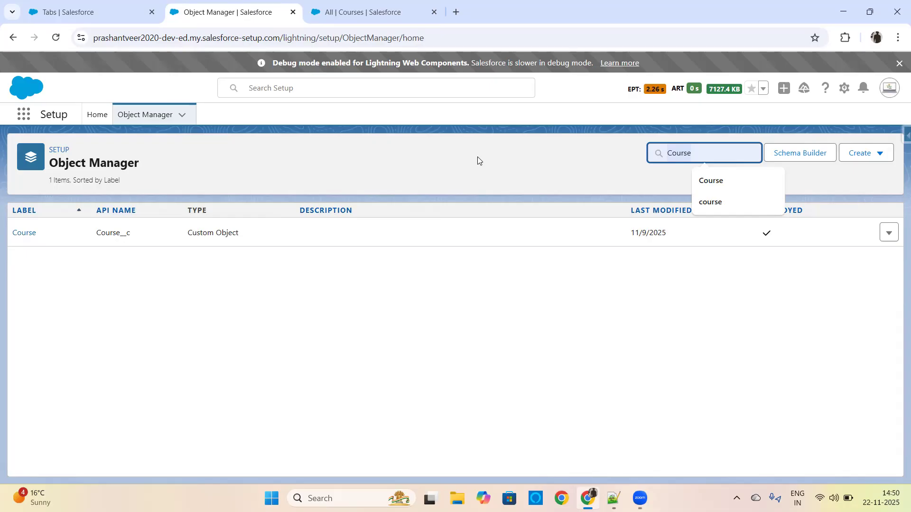
pyautogui.click(272, 291)
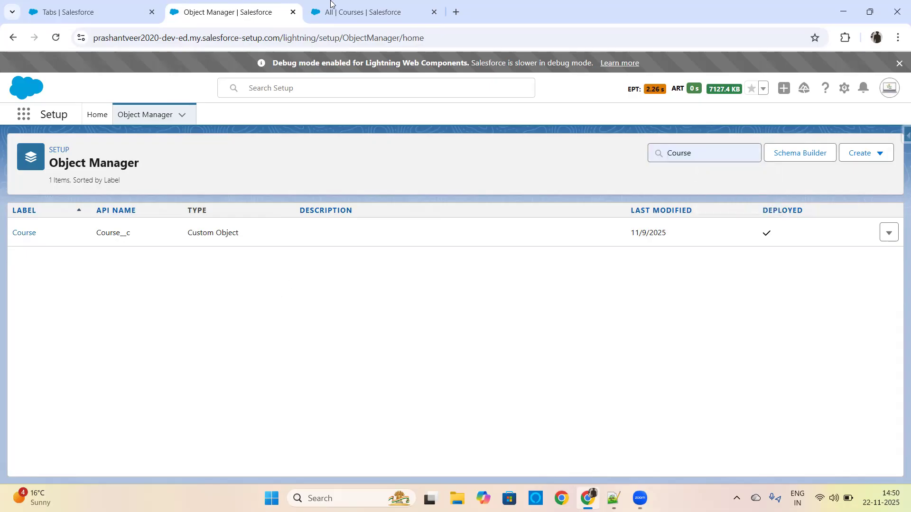
pyautogui.click(360, 12)
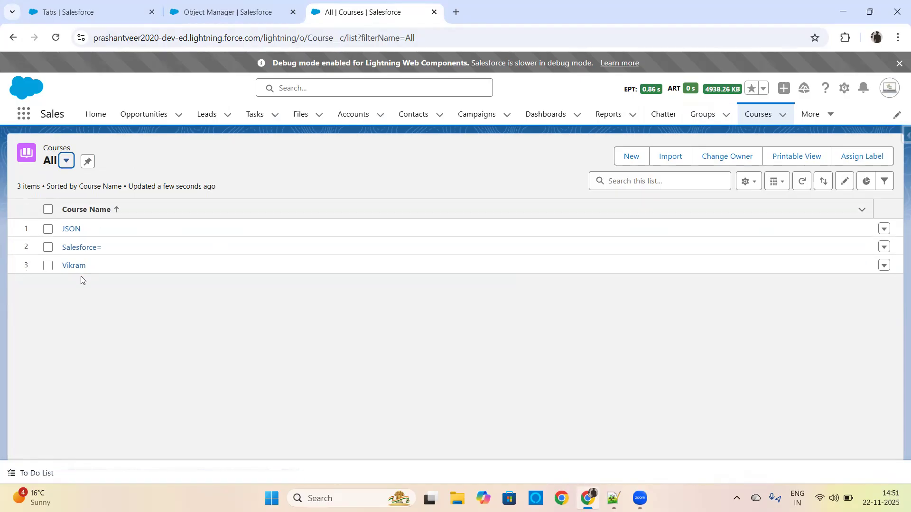
pyautogui.click(52, 16)
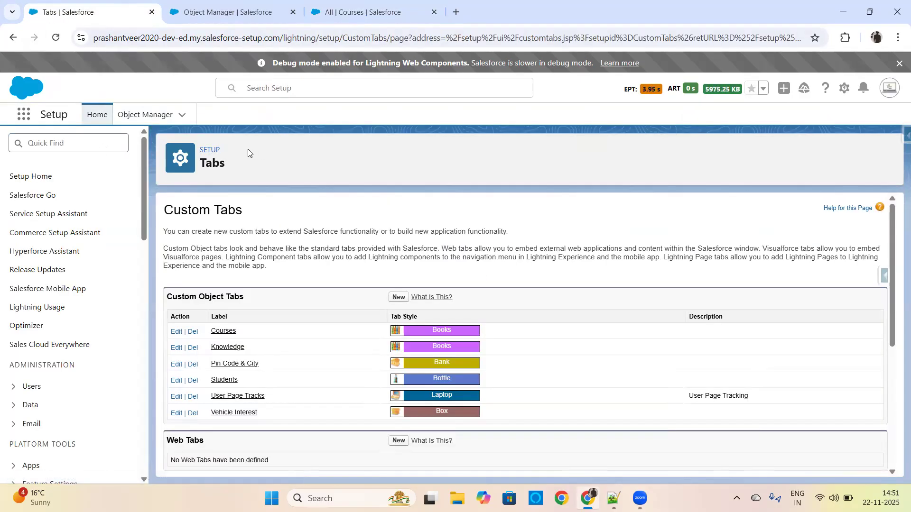
# Open Setup from the Courses page in a new browser tab, search for "tab" and open the Tabs settings page.
pyautogui.click(365, 12)
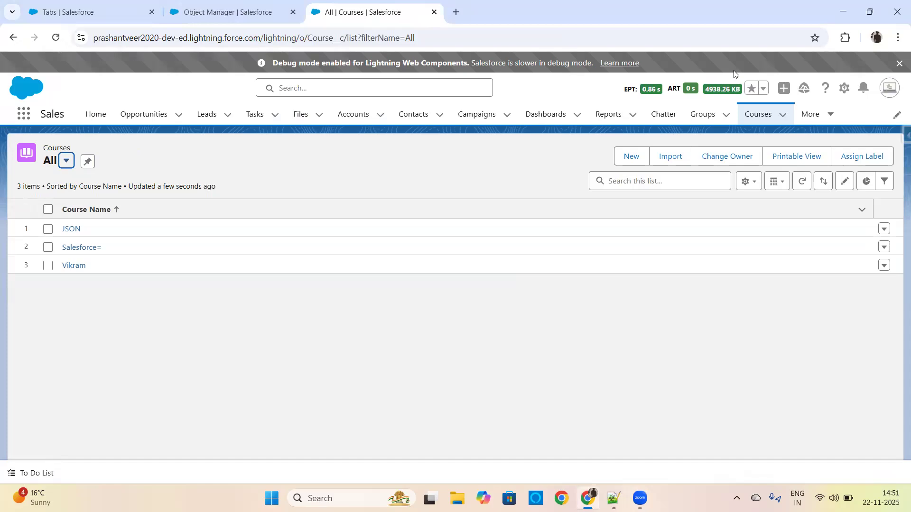
pyautogui.click(843, 88)
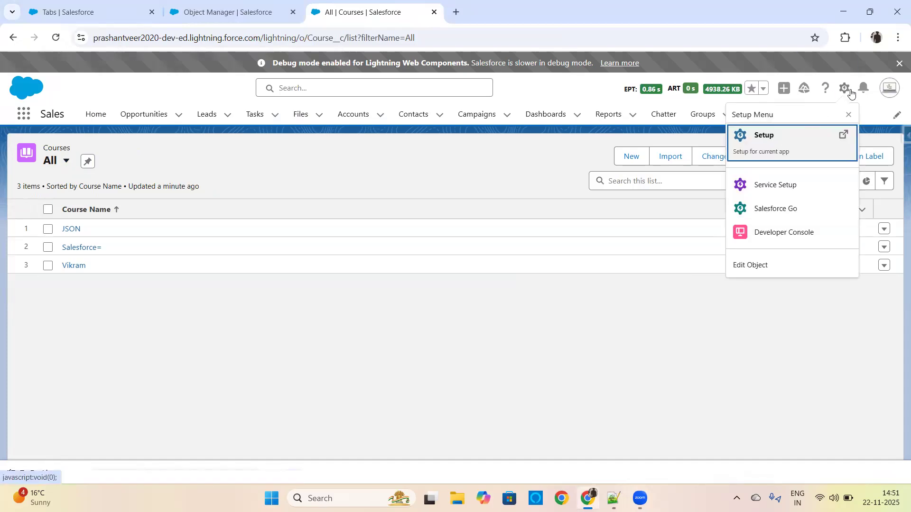
pyautogui.click(764, 147)
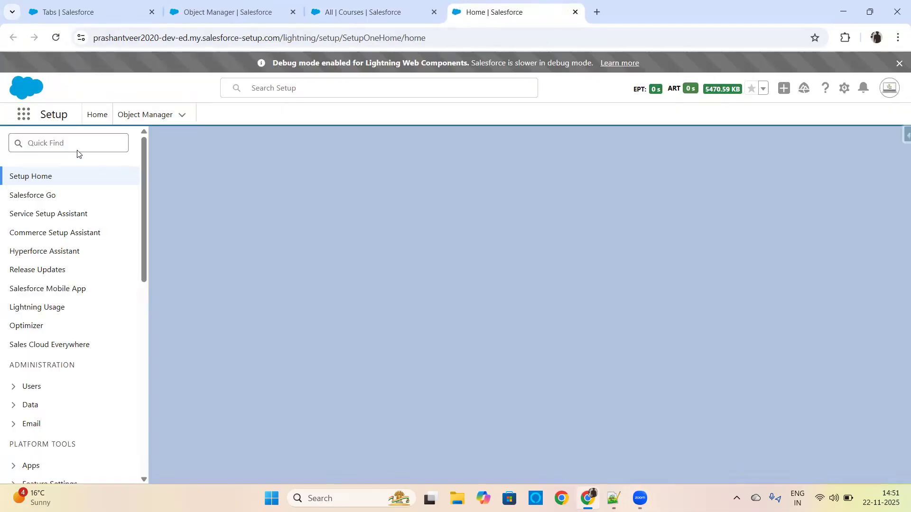
pyautogui.click(81, 148)
pyautogui.write('tab')
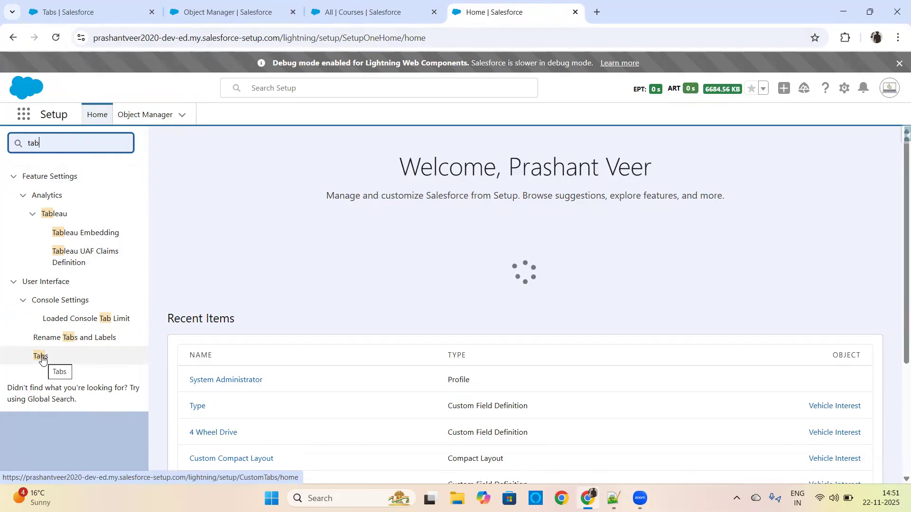
pyautogui.click(42, 357)
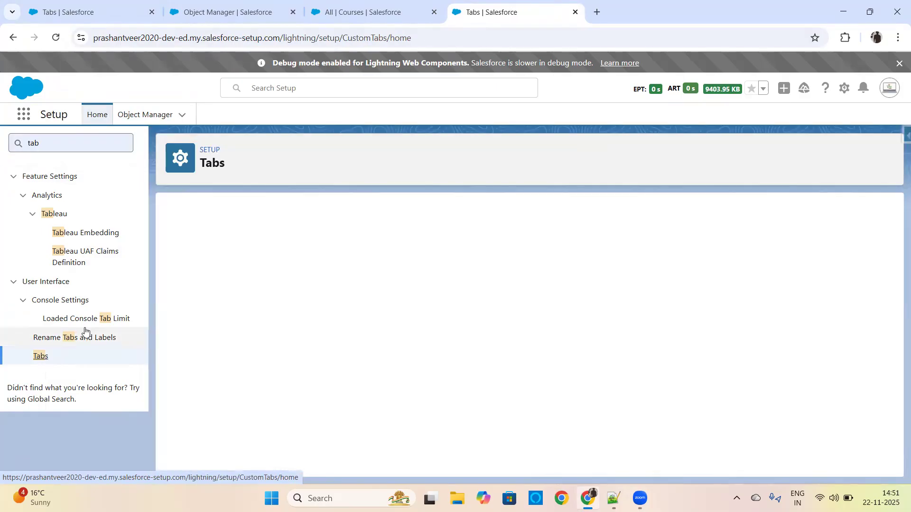
# Start a new custom object tab, check which objects can be chosen, and return to the custom tabs list.
pyautogui.scroll(-1, 890, 229)
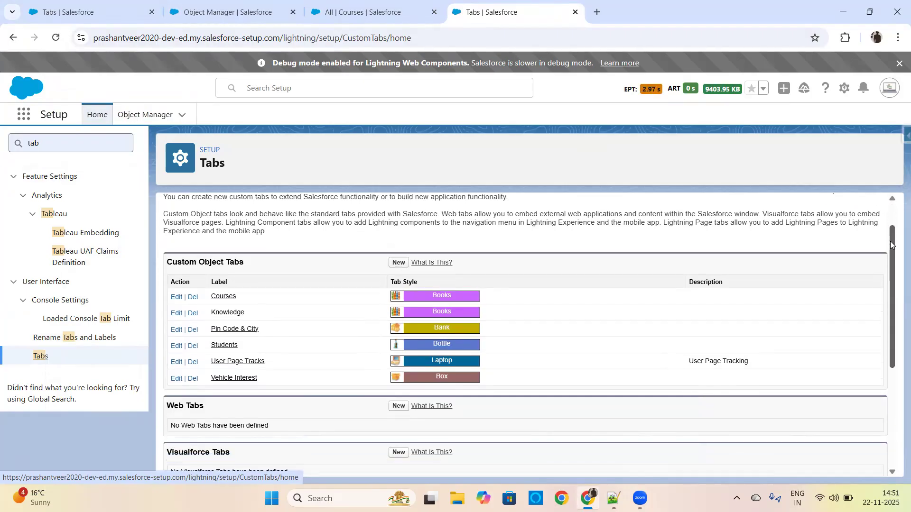
pyautogui.doubleClick(180, 247)
pyautogui.moveTo(218, 246); pyautogui.dragTo(252, 246)
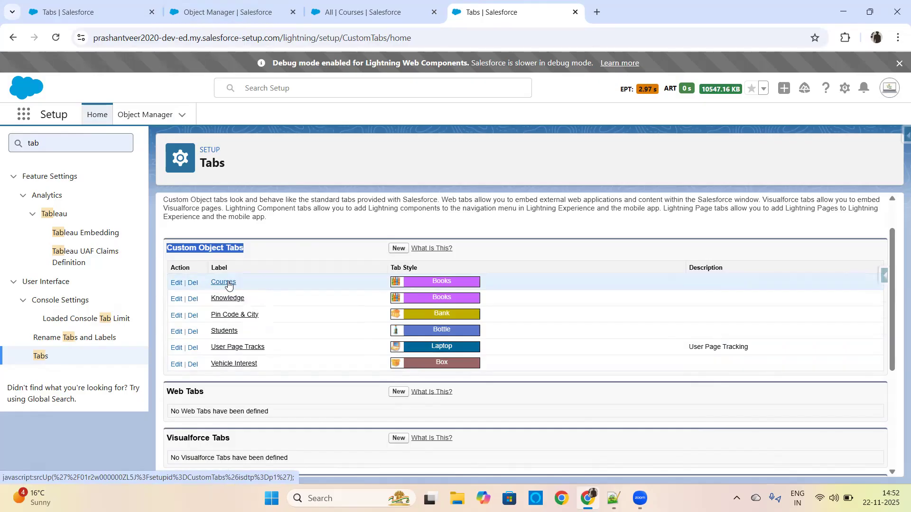
pyautogui.click(397, 249)
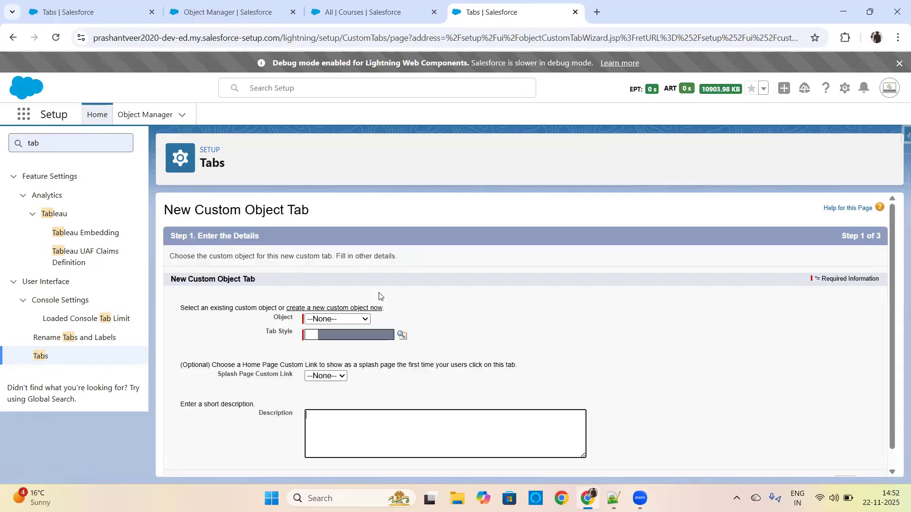
pyautogui.click(358, 320)
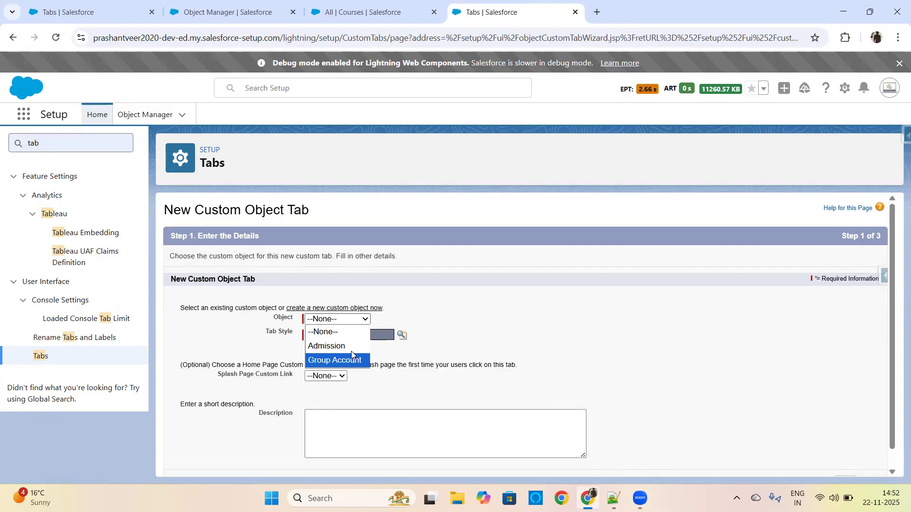
pyautogui.click(202, 320)
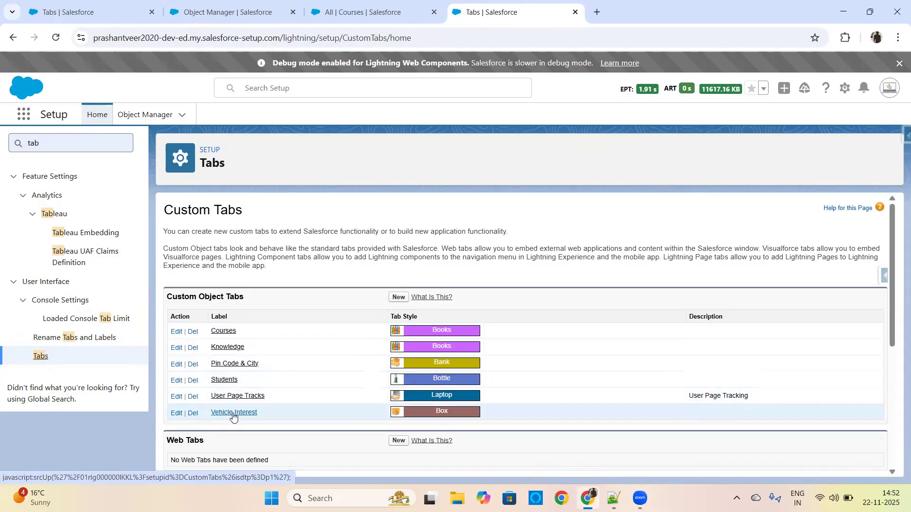
# Begin another custom object tab and review which custom objects are available for it.
pyautogui.click(398, 297)
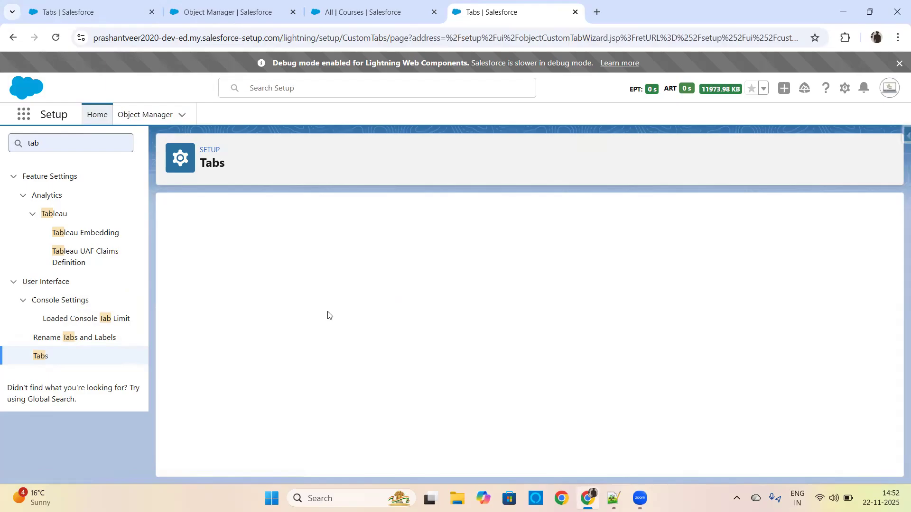
pyautogui.click(336, 319)
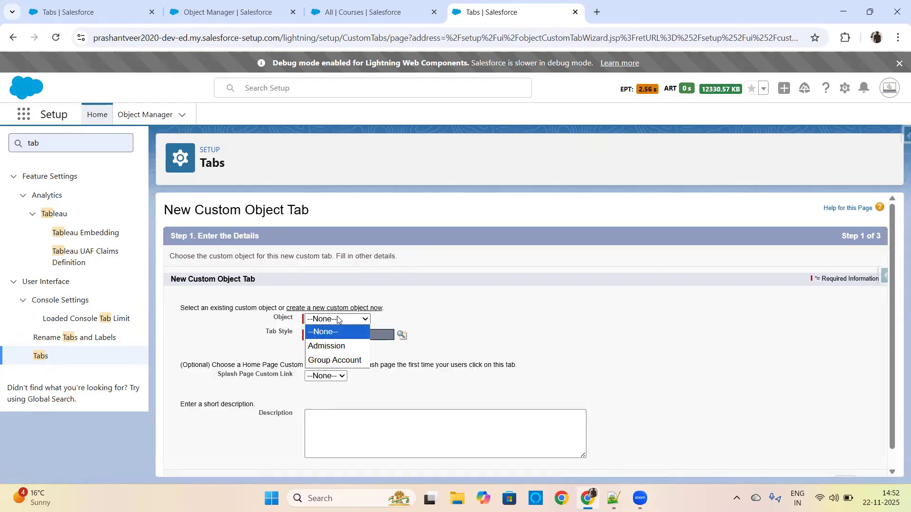
pyautogui.click(535, 324)
# Start a new custom object from Object Manager and set its label to Custom Tab Day 12.
pyautogui.click(365, 10)
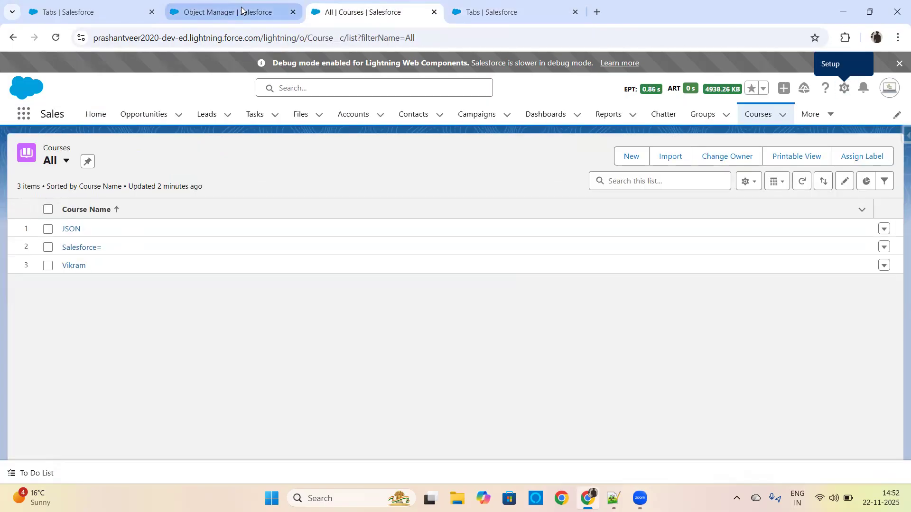
pyautogui.click(242, 10)
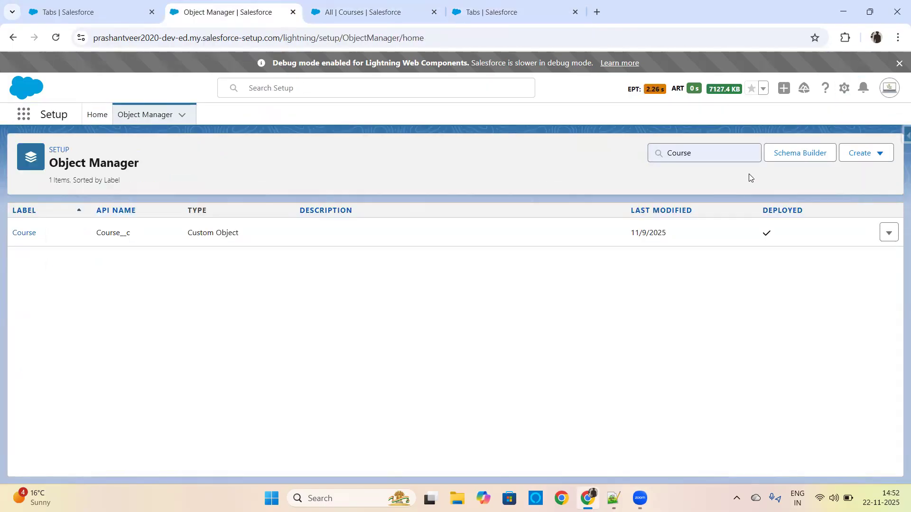
pyautogui.click(874, 157)
pyautogui.click(800, 185)
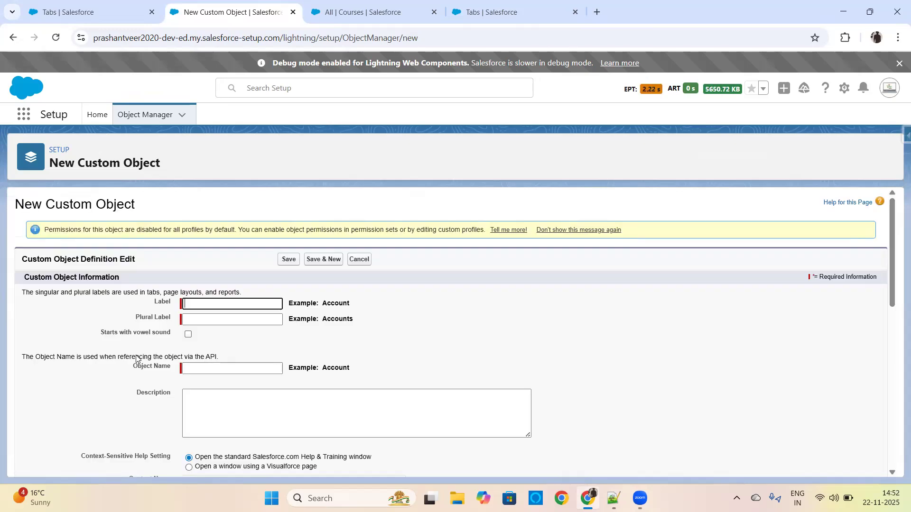
pyautogui.write('Custom Tab Day 12')
pyautogui.press('Tab')
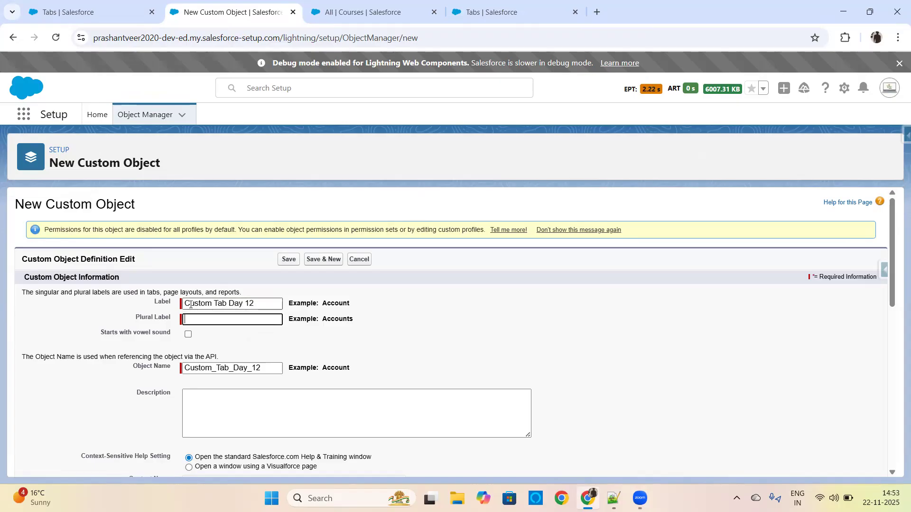
# Reuse the label Custom Tab Day 12 as the plural label, review the object creation options, and save the custom object.
pyautogui.moveTo(262, 304); pyautogui.dragTo(167, 290)
pyautogui.hotkey('ctrl', 'c')
pyautogui.click(211, 319)
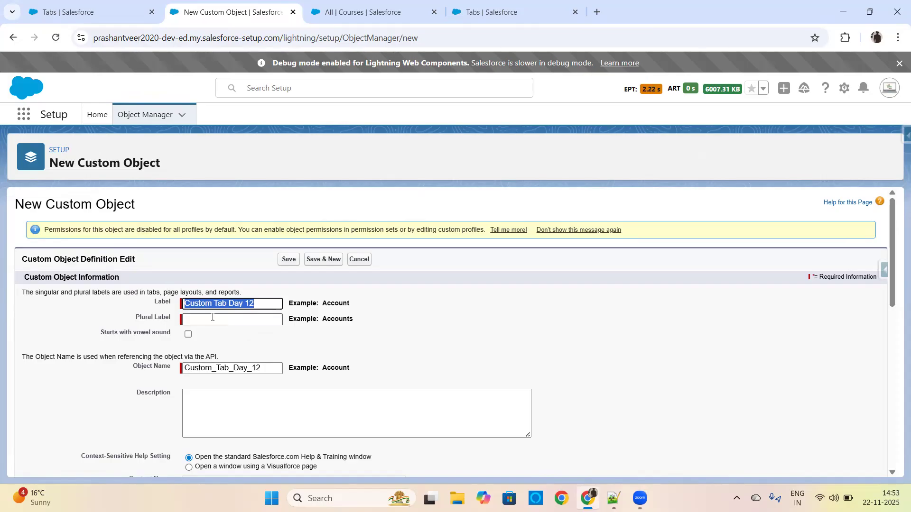
pyautogui.hotkey('ctrl', 'v')
pyautogui.moveTo(891, 238); pyautogui.dragTo(886, 400)
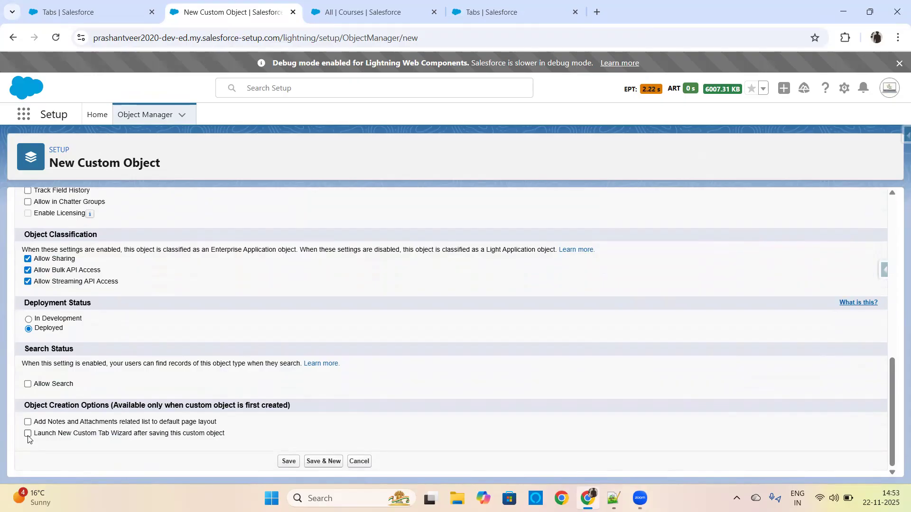
pyautogui.scroll(10, 878, 267)
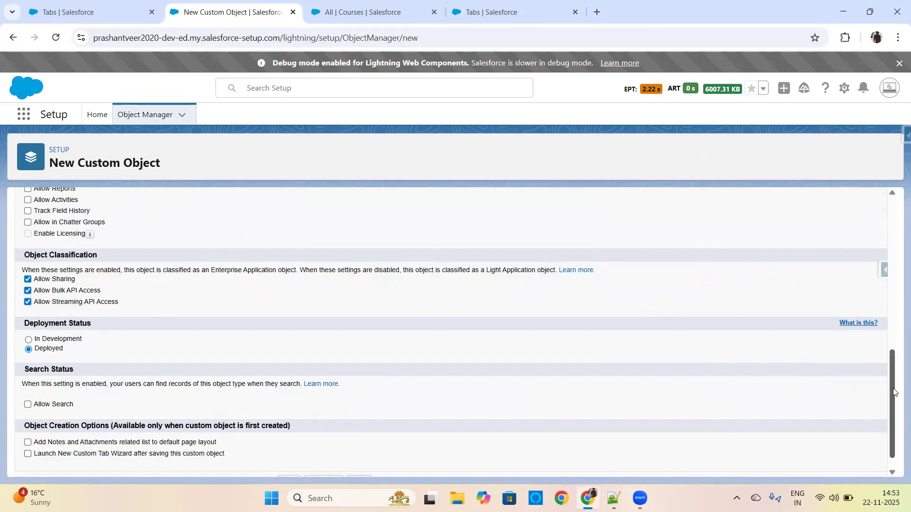
pyautogui.click(289, 259)
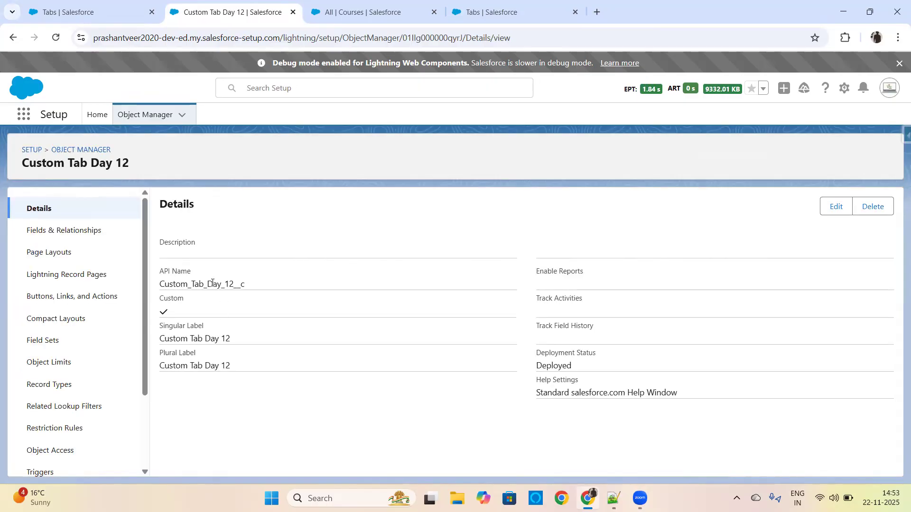
# Copy the new object's singular label and search the App Launcher on the Courses page for Custom Tab Day 12.
pyautogui.moveTo(239, 340); pyautogui.dragTo(160, 347)
pyautogui.hotkey('ctrl', 'c')
pyautogui.click(494, 12)
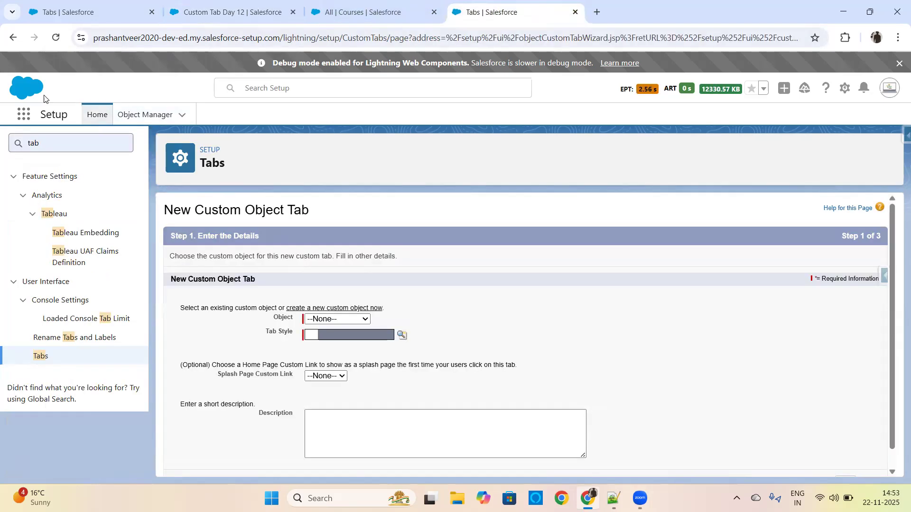
pyautogui.click(358, 13)
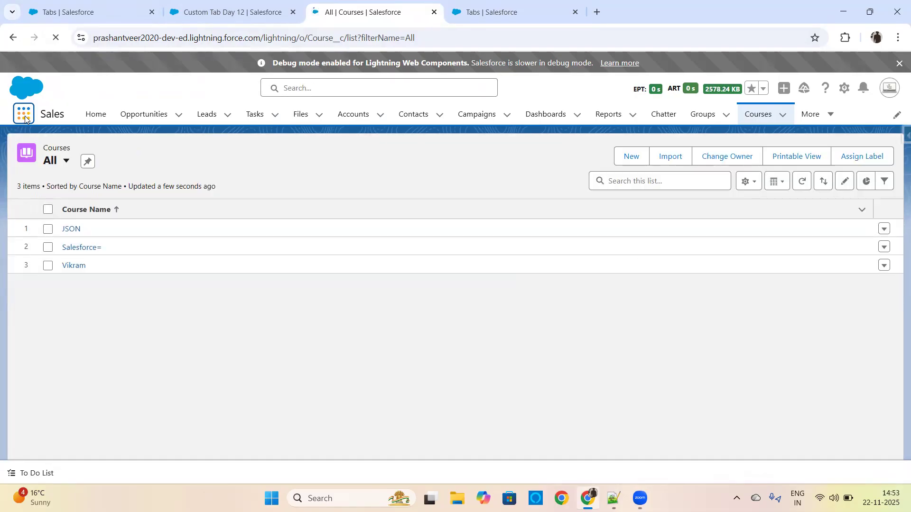
pyautogui.click(25, 118)
pyautogui.hotkey('ctrl', 'v')
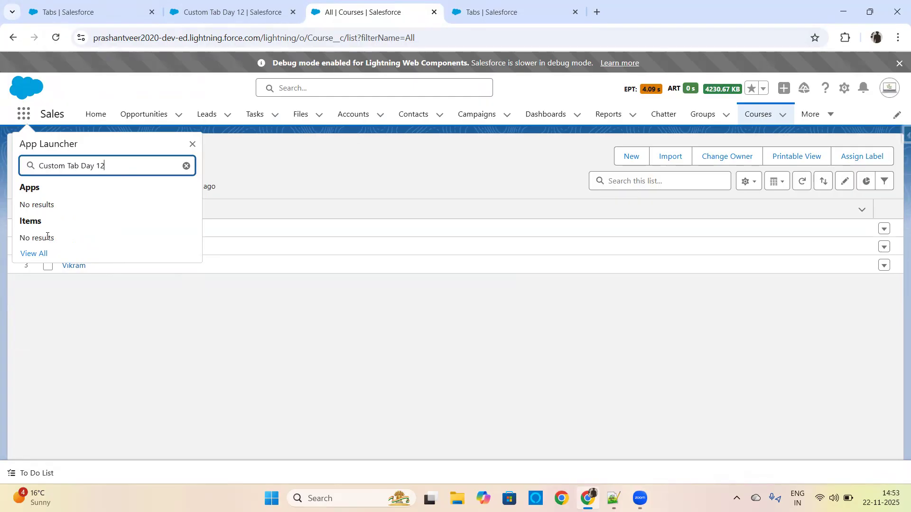
# Reopen the Tabs settings page and start a new custom object tab for the Custom Tab Day 12 object.
pyautogui.click(210, 10)
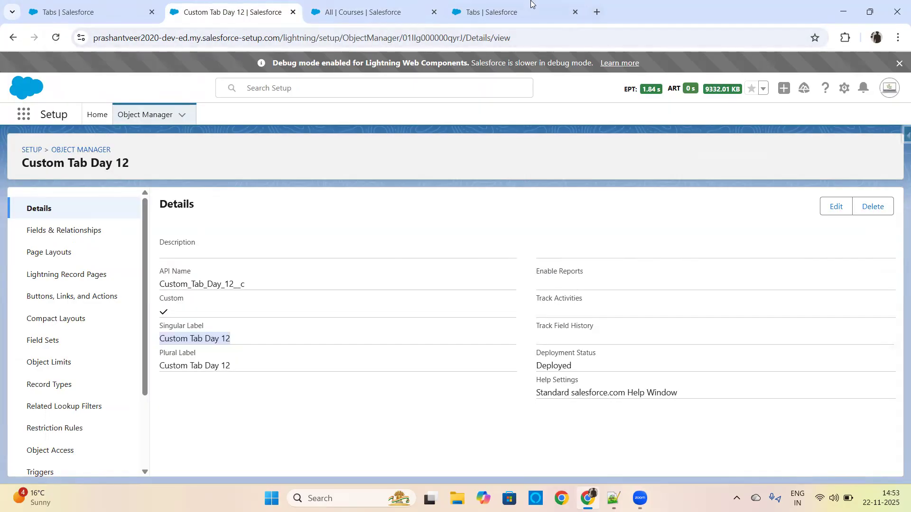
pyautogui.click(514, 8)
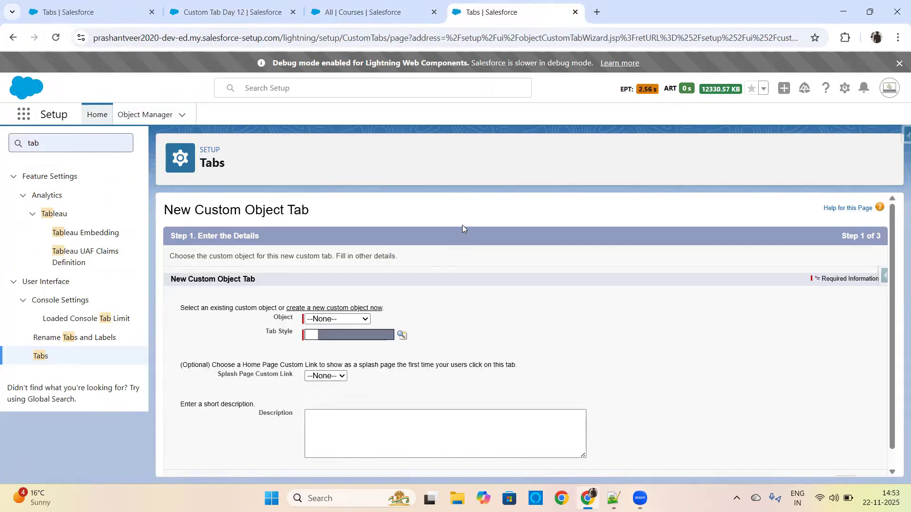
pyautogui.click(46, 356)
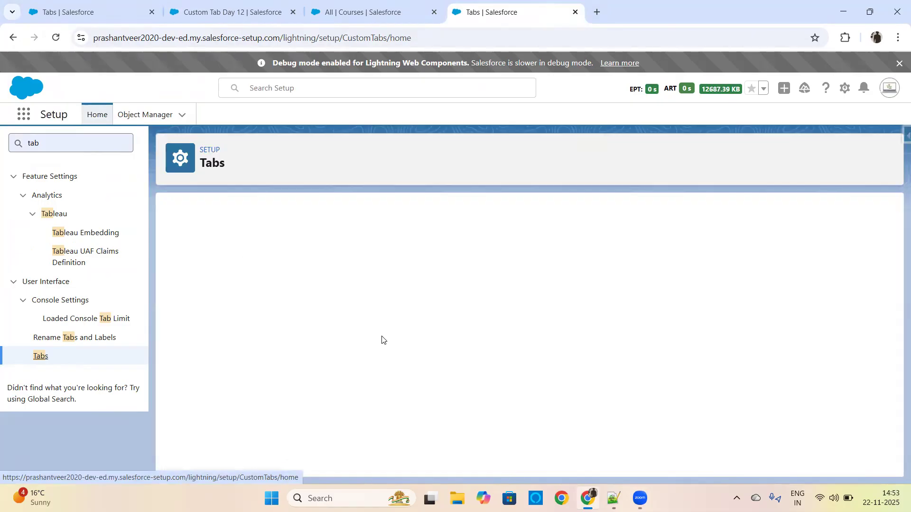
pyautogui.scroll(-2, 888, 273)
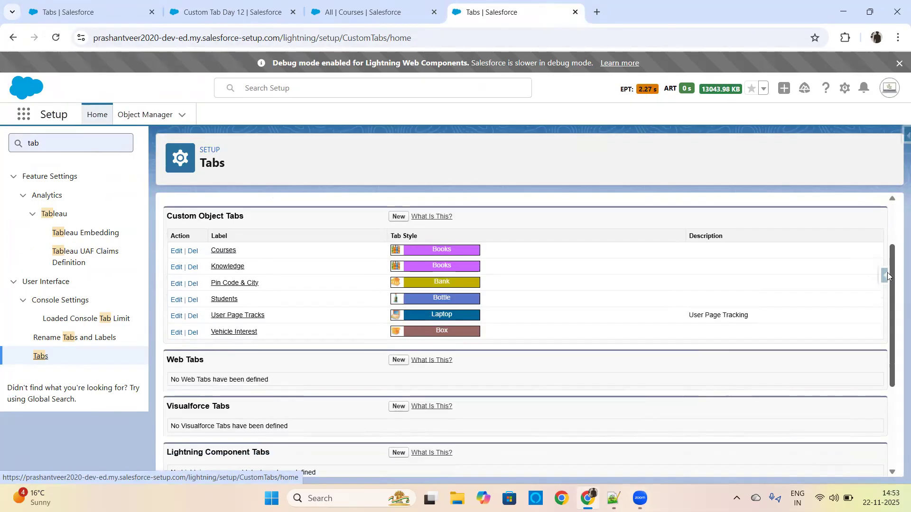
pyautogui.click(398, 217)
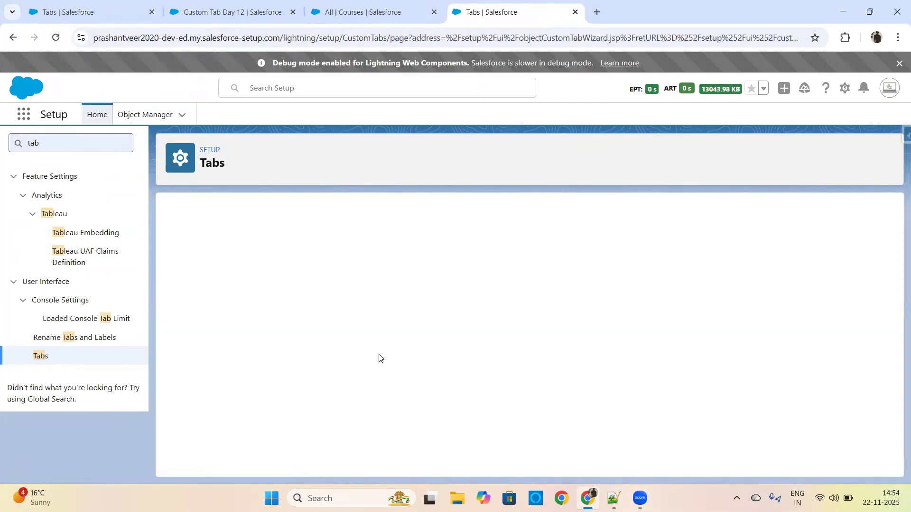
pyautogui.click(360, 319)
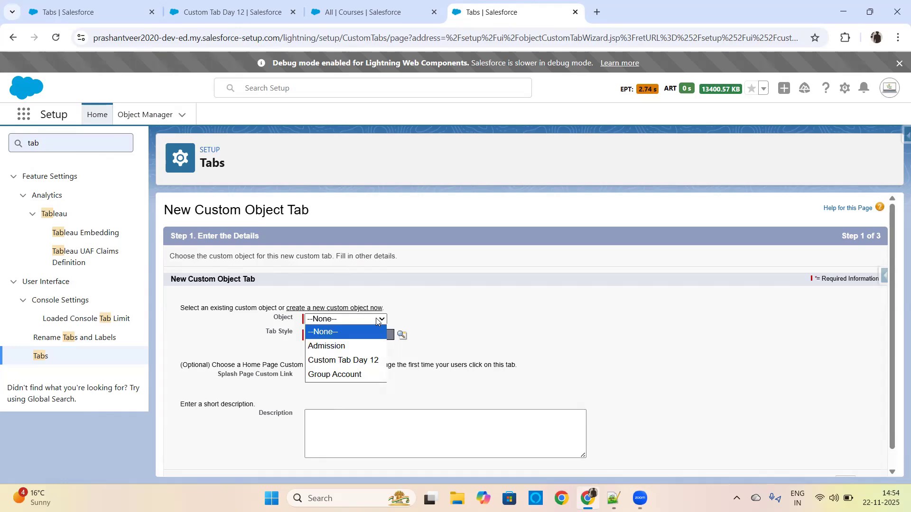
pyautogui.click(362, 366)
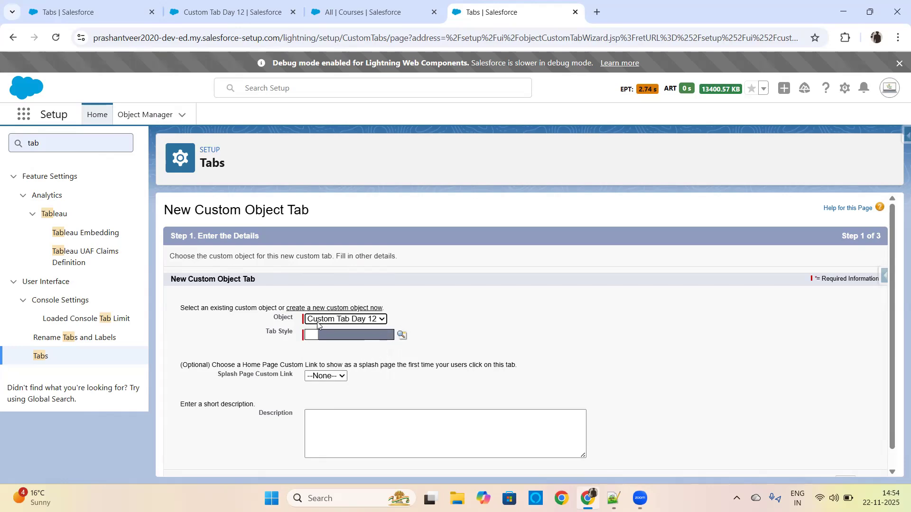
# Look through the tab styles and the custom style option, and set the new tab's style to Presenter.
pyautogui.click(400, 336)
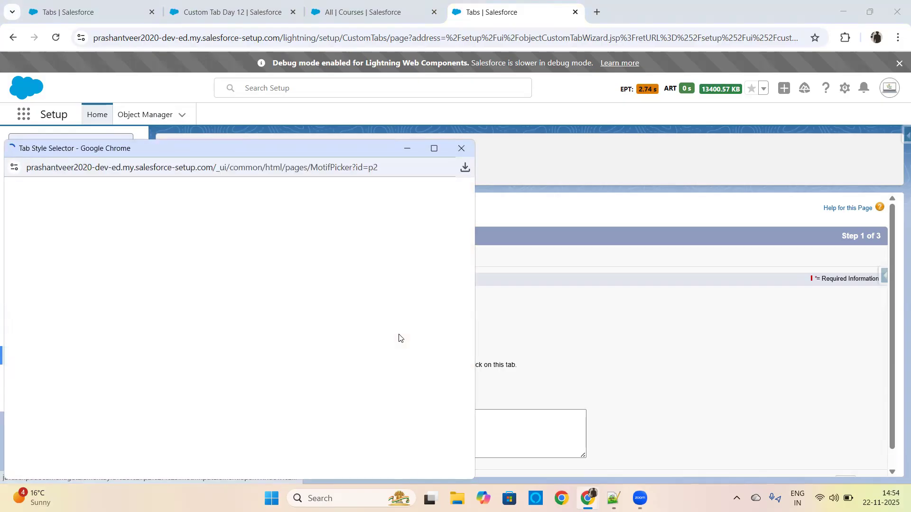
pyautogui.click(425, 148)
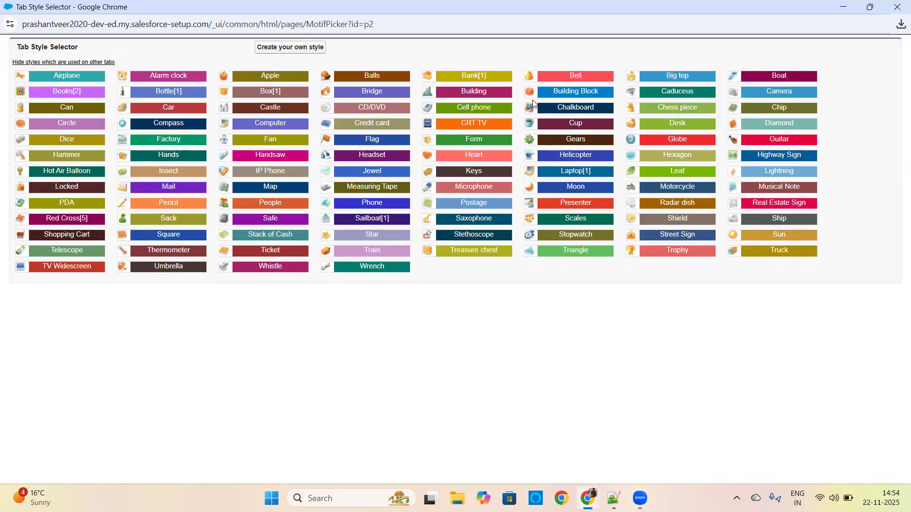
pyautogui.moveTo(533, 203)
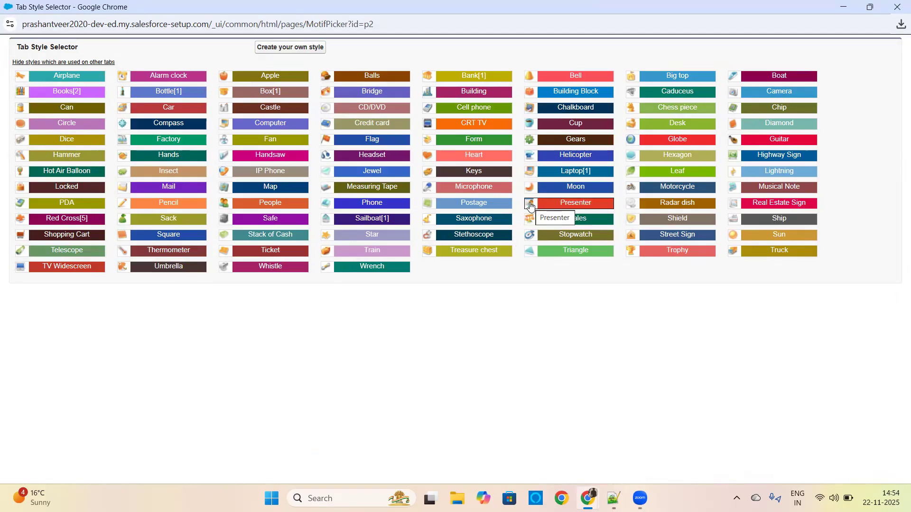
pyautogui.click(287, 51)
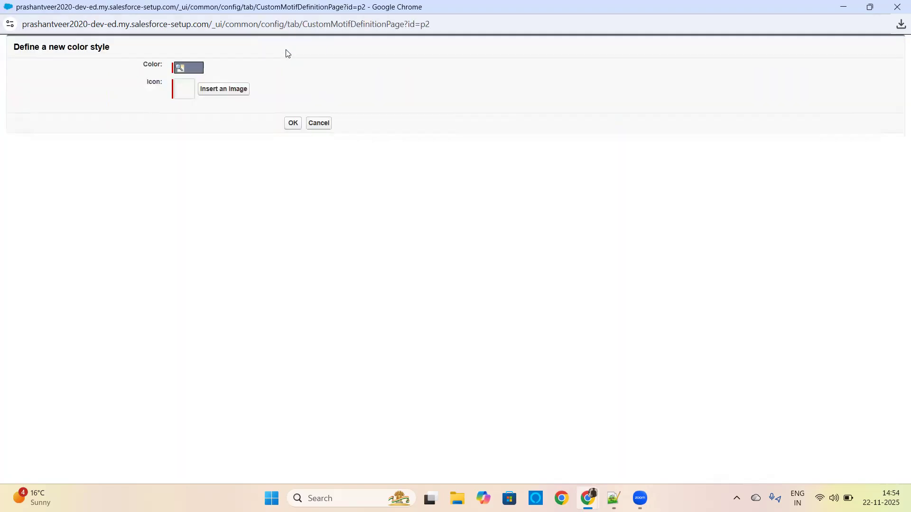
pyautogui.click(317, 123)
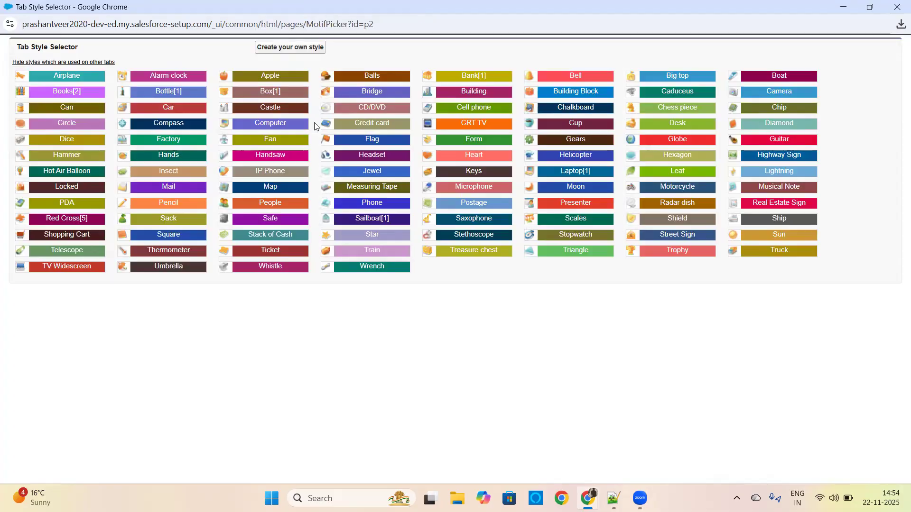
pyautogui.click(530, 207)
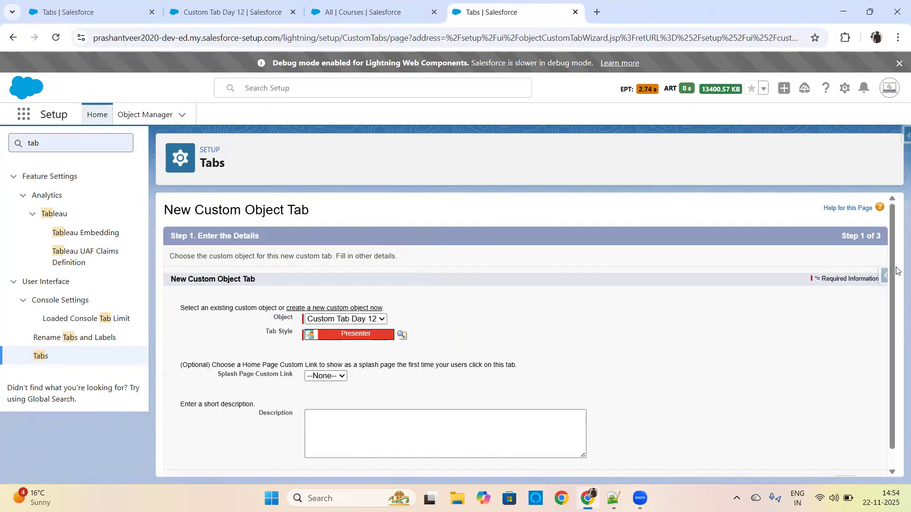
# Continue to the Add to Profiles step, review the listed profiles and show the tab visibility options for all profiles.
pyautogui.scroll(-1, 891, 356)
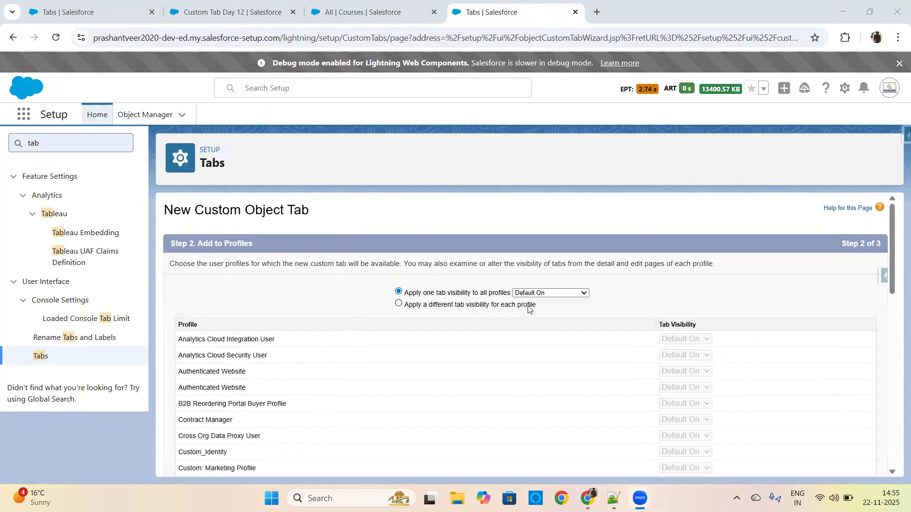
pyautogui.moveTo(896, 257); pyautogui.dragTo(891, 467)
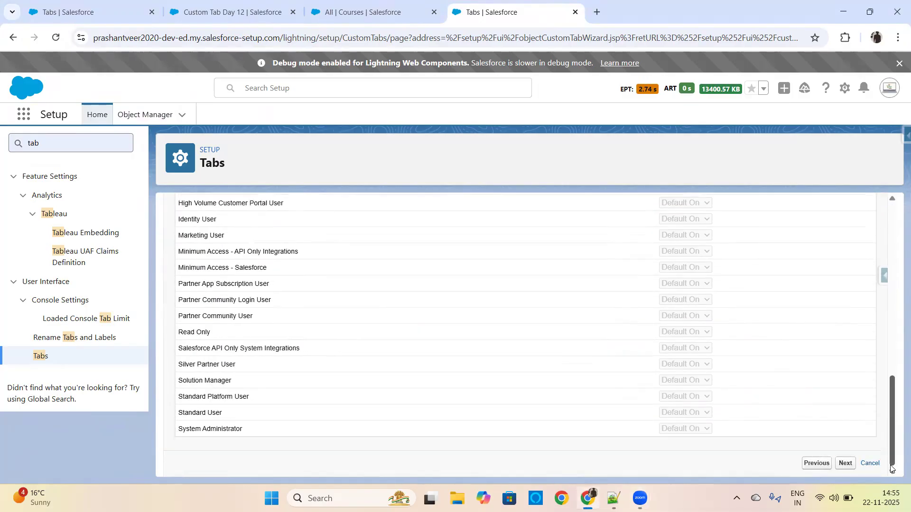
pyautogui.moveTo(895, 382); pyautogui.dragTo(892, 230)
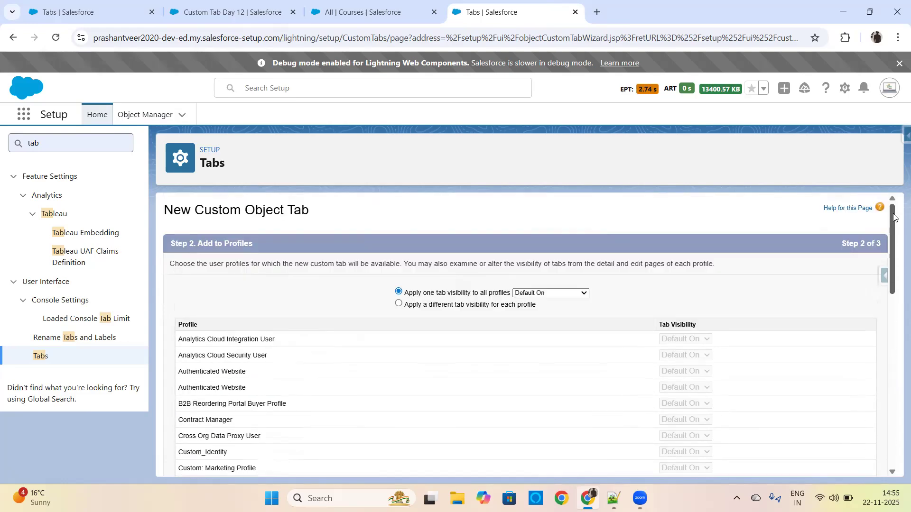
pyautogui.moveTo(178, 328); pyautogui.dragTo(218, 329)
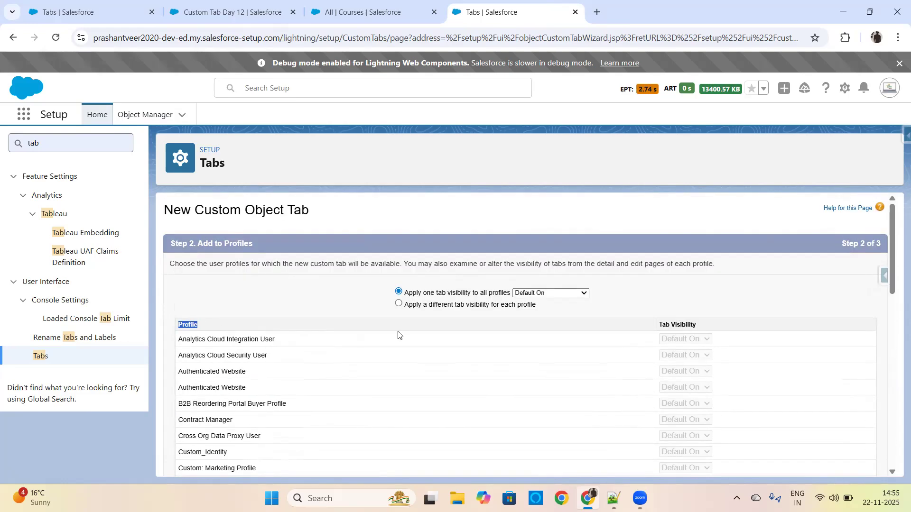
pyautogui.click(553, 295)
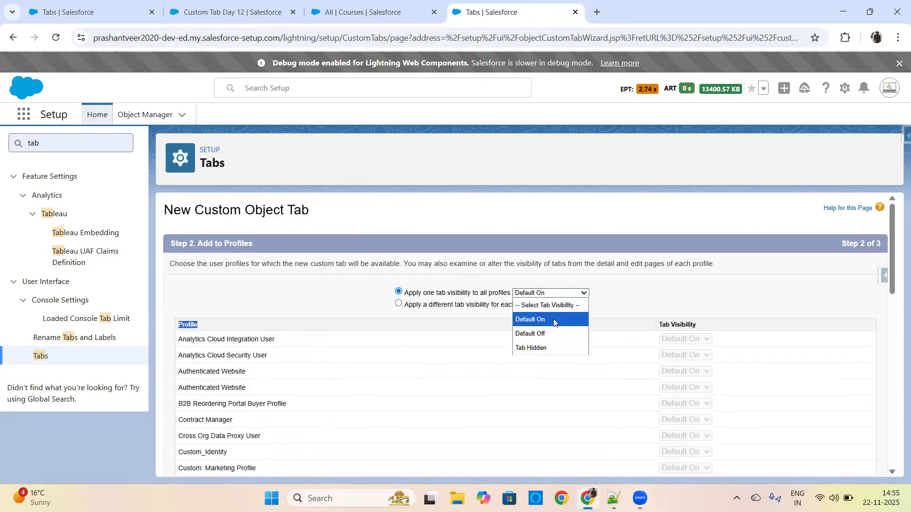
# Close the App Launcher search, review the Sales app's navigation items including the overflow ones, and view the Custom Tabs list in Setup.
pyautogui.click(364, 9)
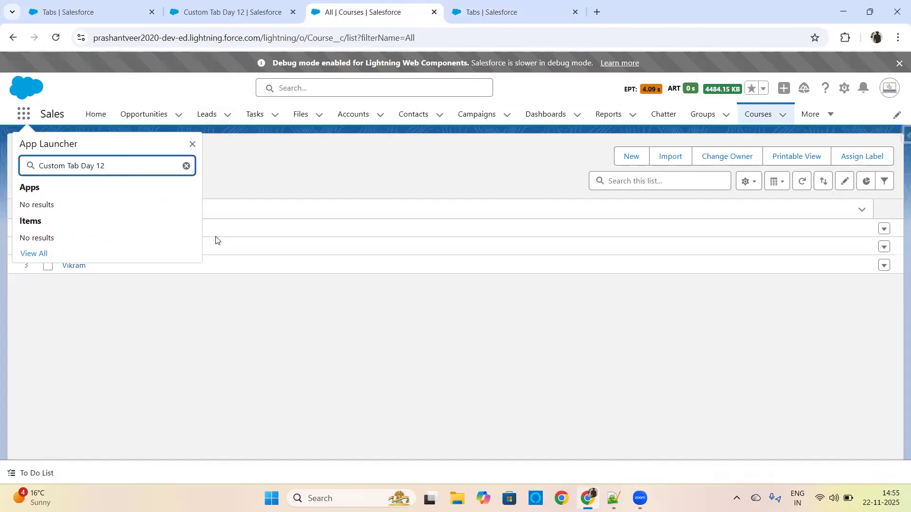
pyautogui.click(326, 158)
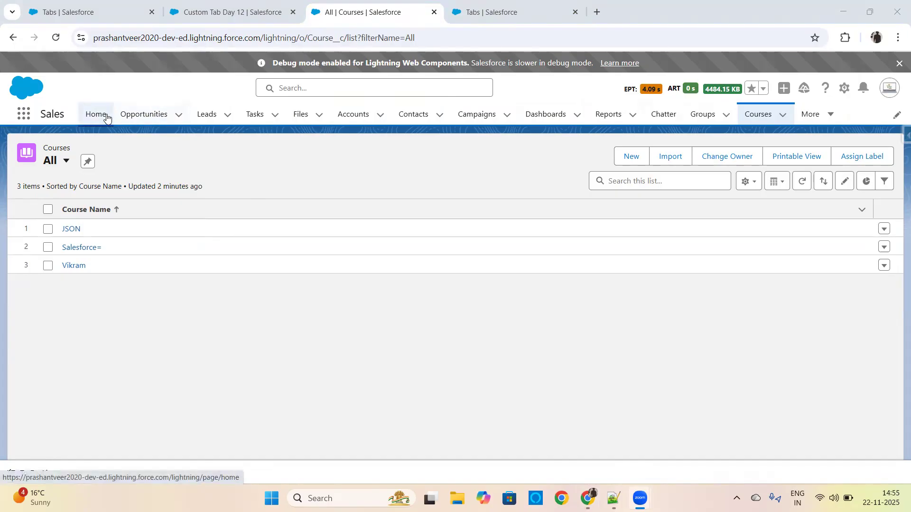
pyautogui.click(813, 115)
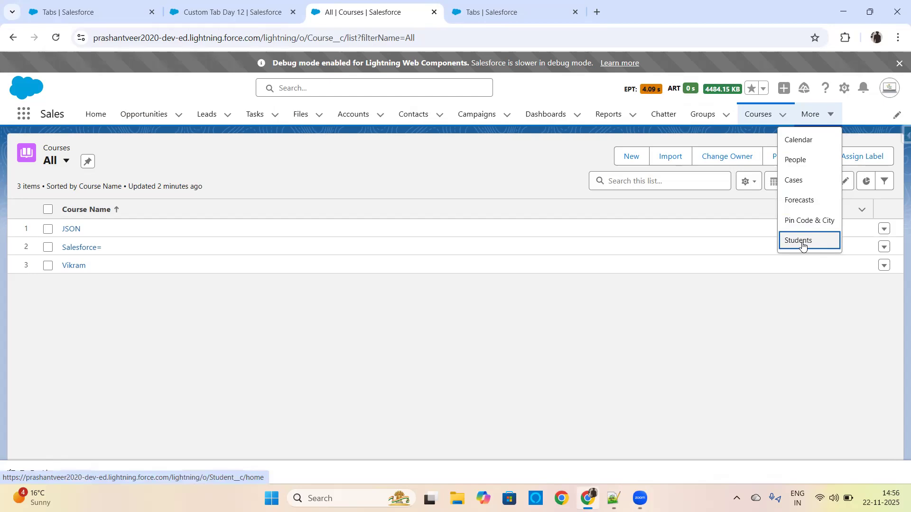
pyautogui.click(137, 18)
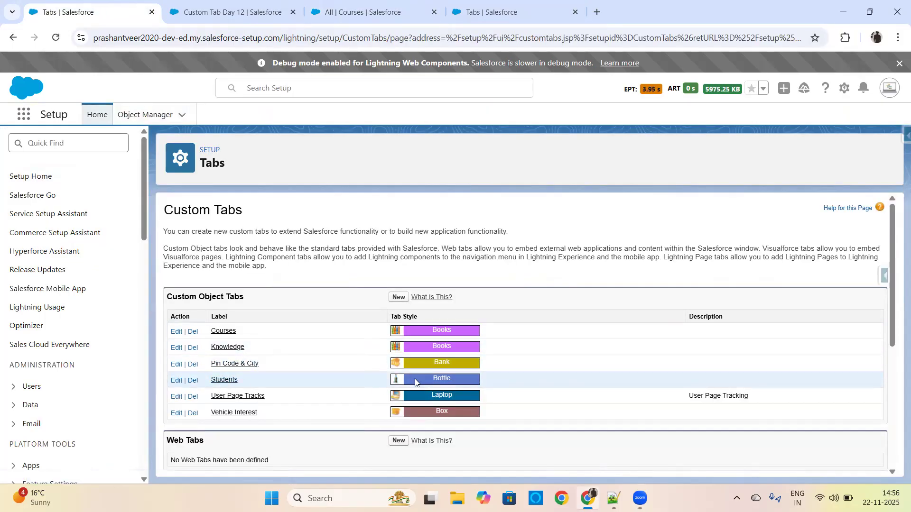
# Switch to the Courses page in the Sales app and review its overflow navigation items.
pyautogui.click(361, 12)
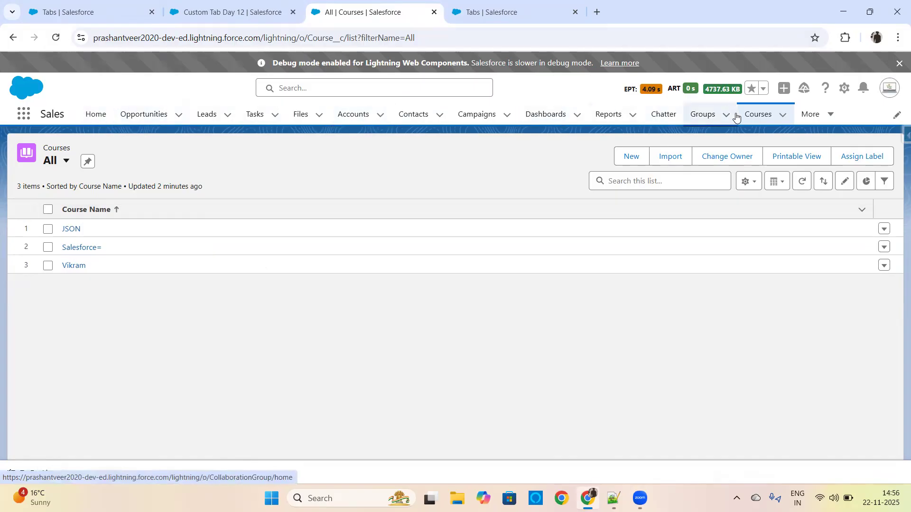
pyautogui.click(812, 119)
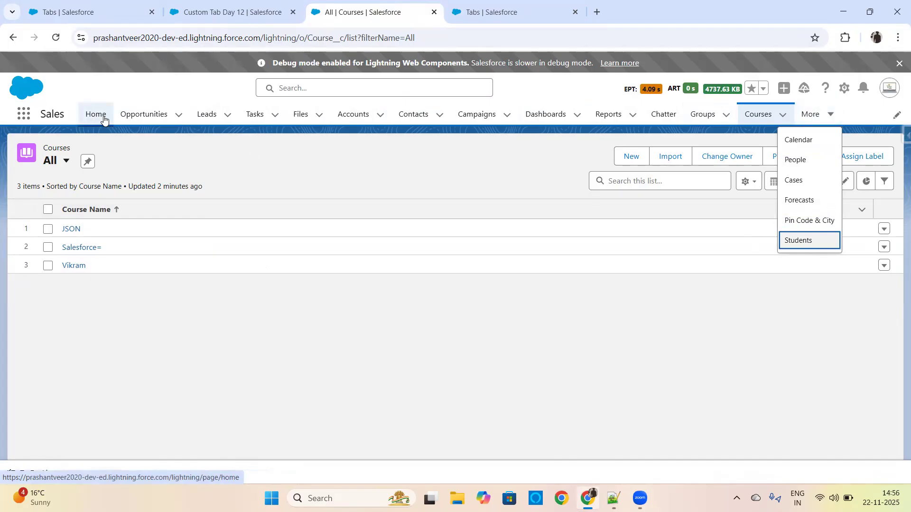
pyautogui.click(344, 158)
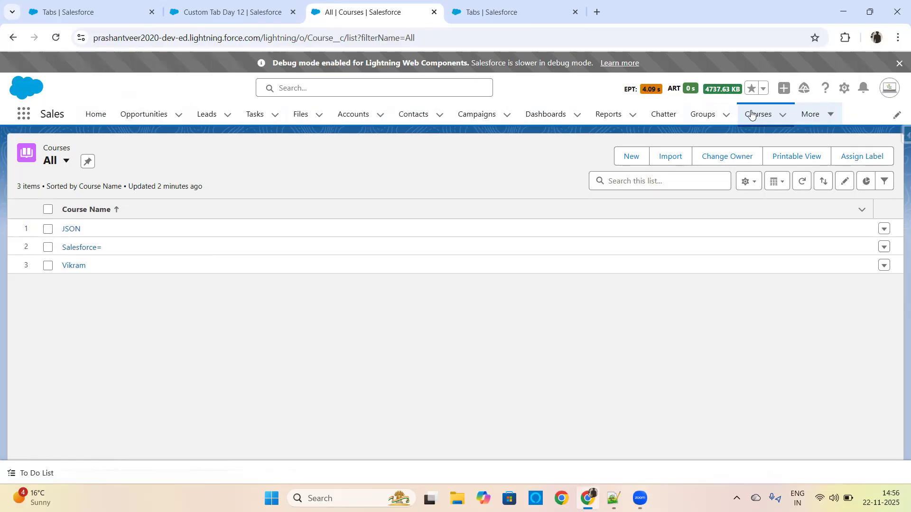
# Restore the browser to a narrow window, examine how the Sales navigation items collapse into the overflow list, and maximize it again.
pyautogui.click(869, 11)
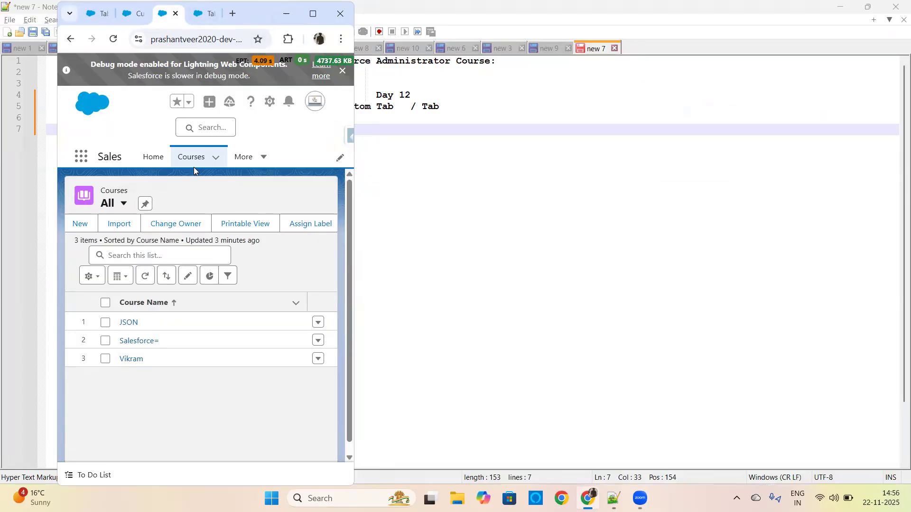
pyautogui.click(257, 163)
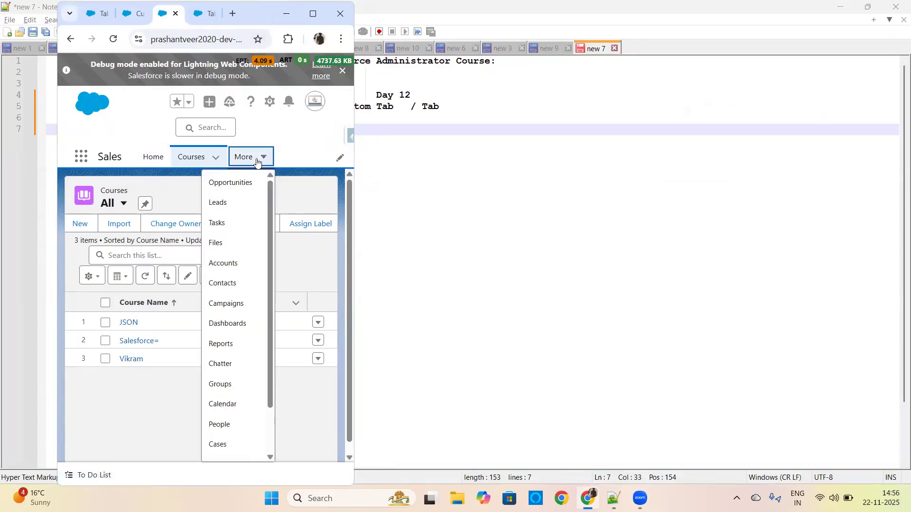
pyautogui.scroll(-2, 264, 219)
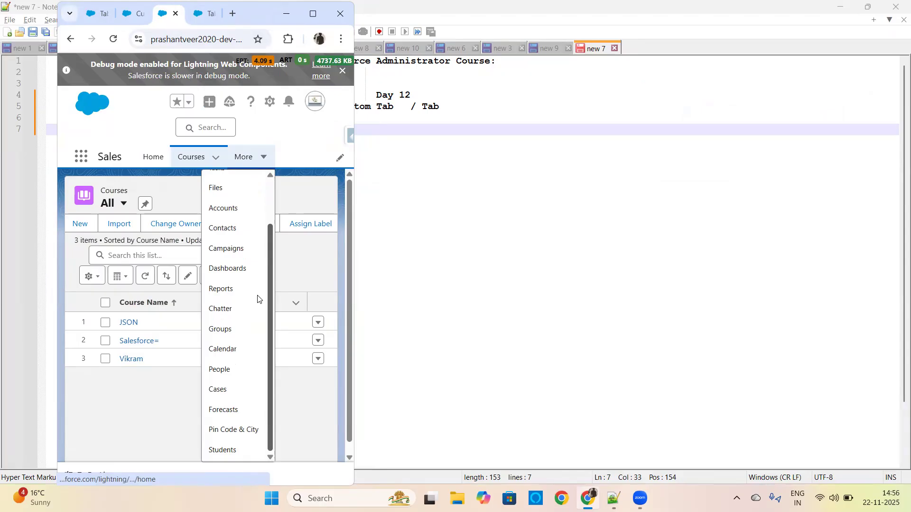
pyautogui.scroll(2, 265, 257)
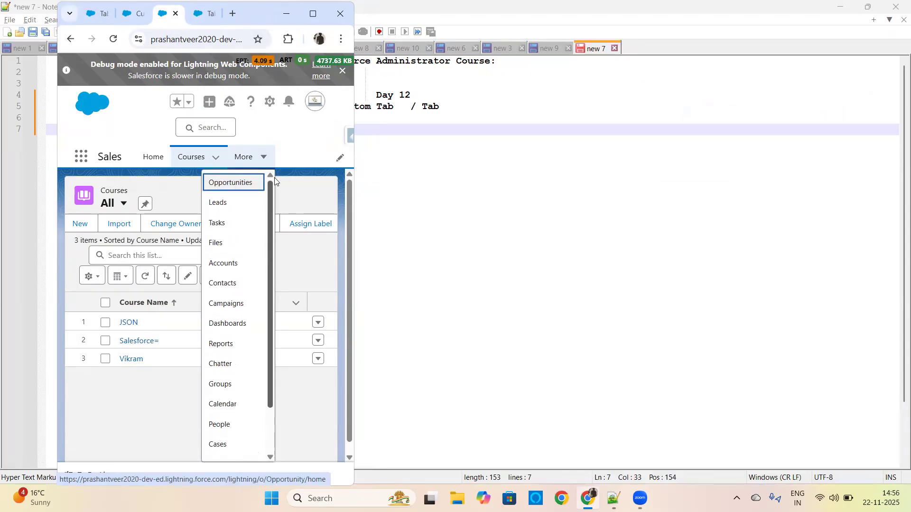
pyautogui.scroll(-2, 265, 255)
pyautogui.scroll(2, 266, 206)
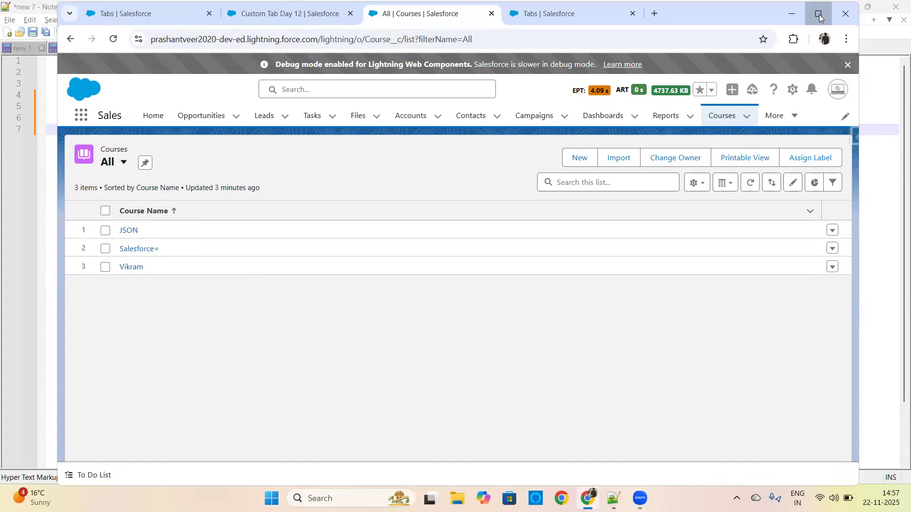
pyautogui.click(819, 13)
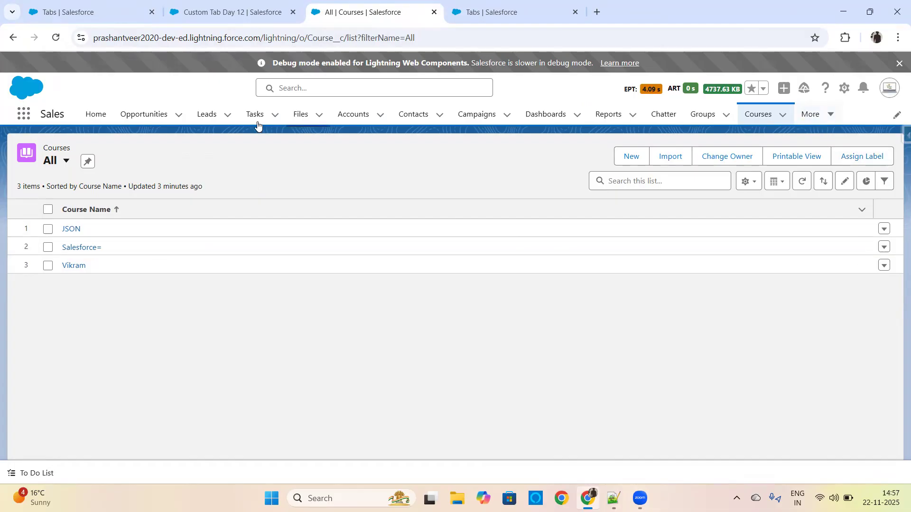
pyautogui.click(810, 115)
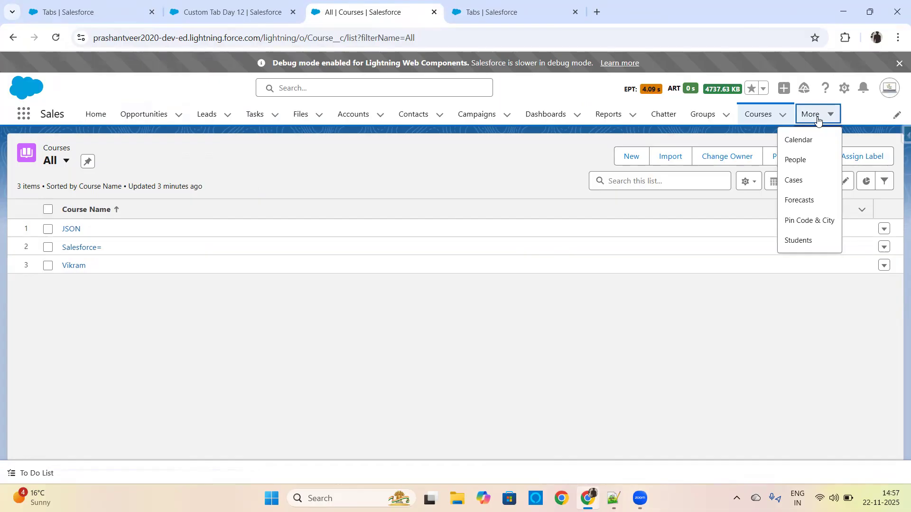
# From the Custom Tab Day 12 object page, return to Setup Home, find Profiles and open the System Administrator profile.
pyautogui.click(501, 11)
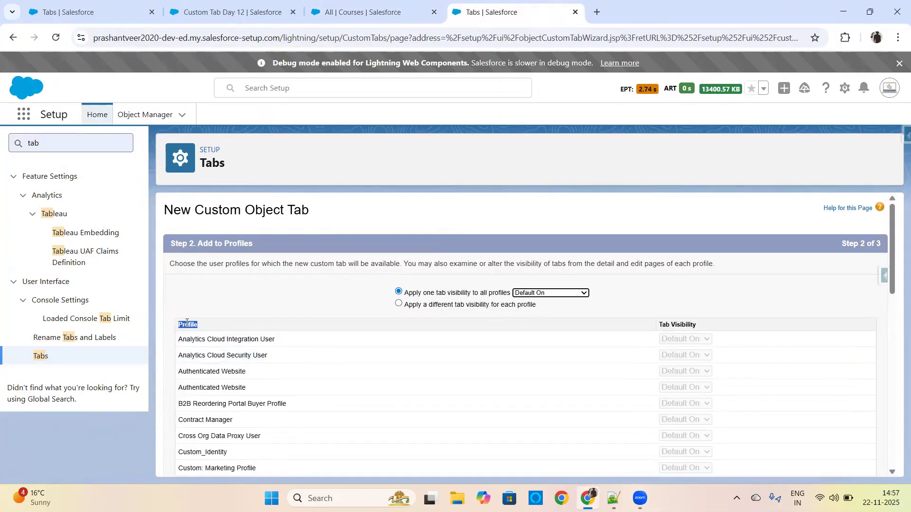
pyautogui.click(356, 10)
pyautogui.click(247, 10)
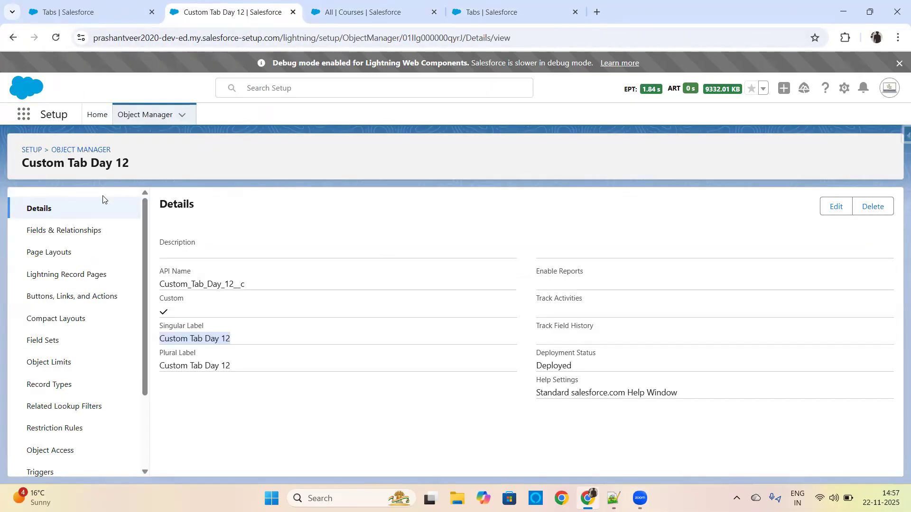
pyautogui.click(32, 150)
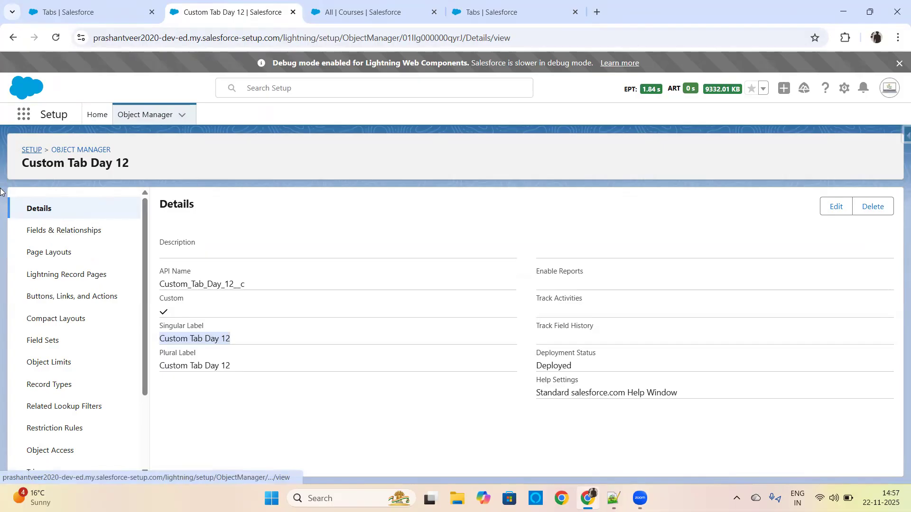
pyautogui.write('profile')
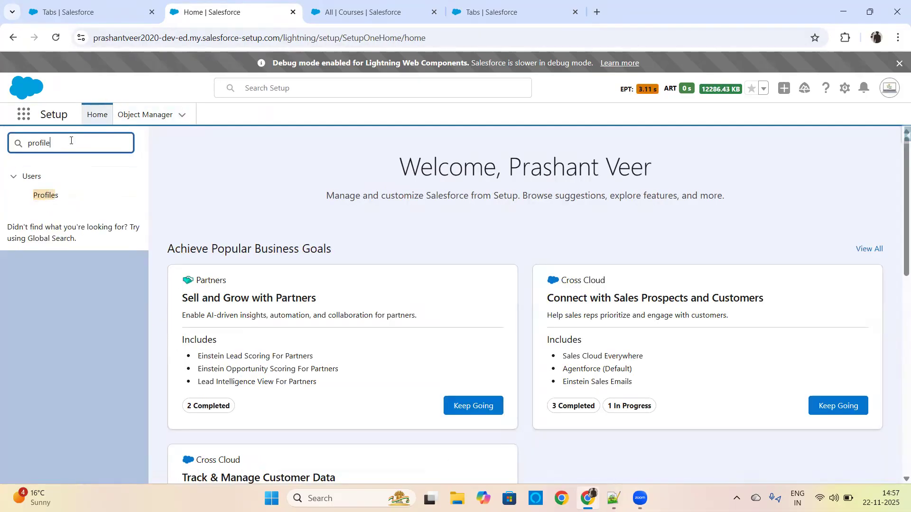
pyautogui.click(45, 195)
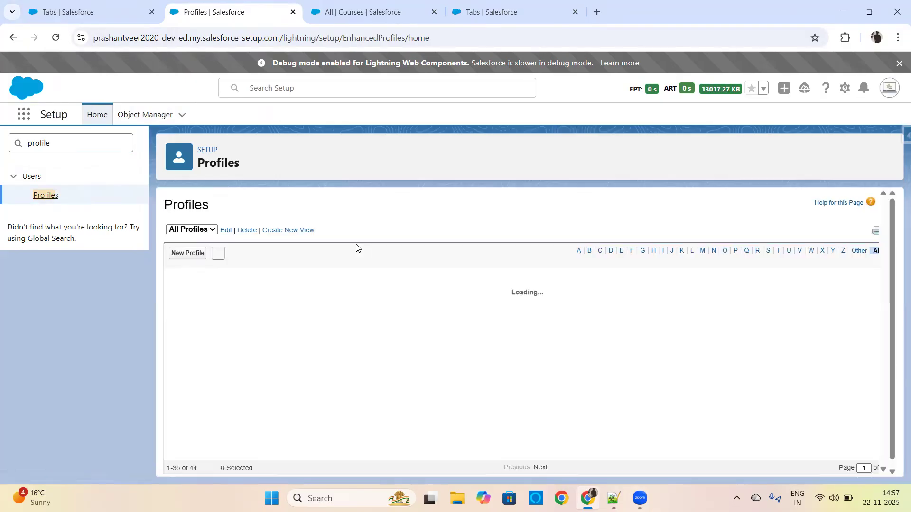
pyautogui.click(769, 254)
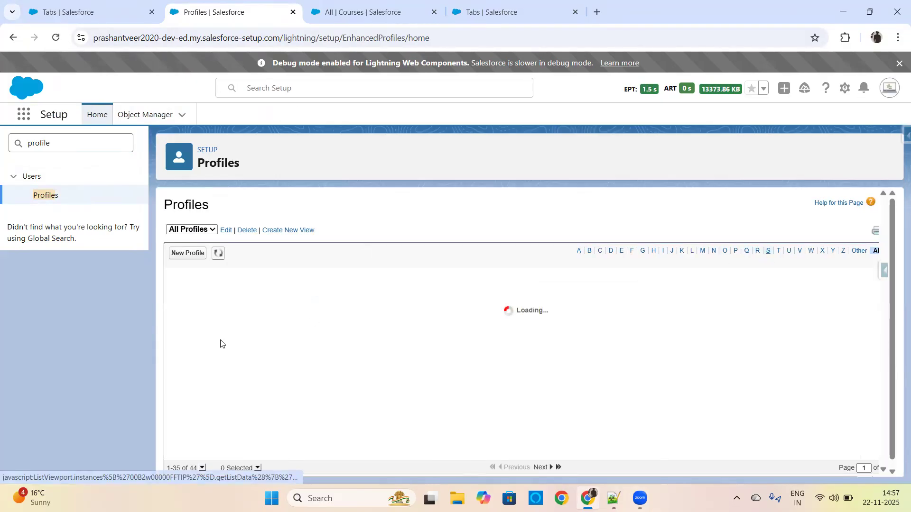
pyautogui.click(246, 355)
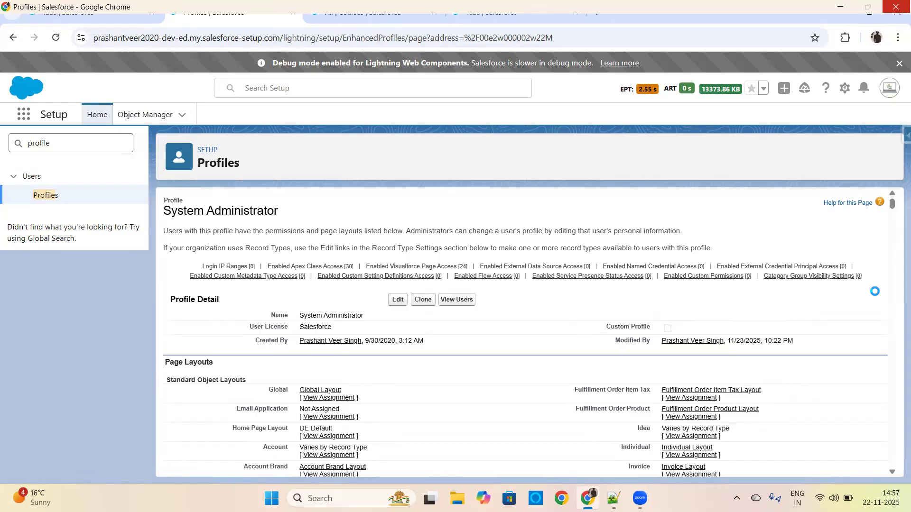
# Examine the profile's Standard Tab Settings and Custom Tab Settings, including the visibility of the Vehicle Interest tab.
pyautogui.scroll(-20, 563, 218)
pyautogui.scroll(1, 563, 218)
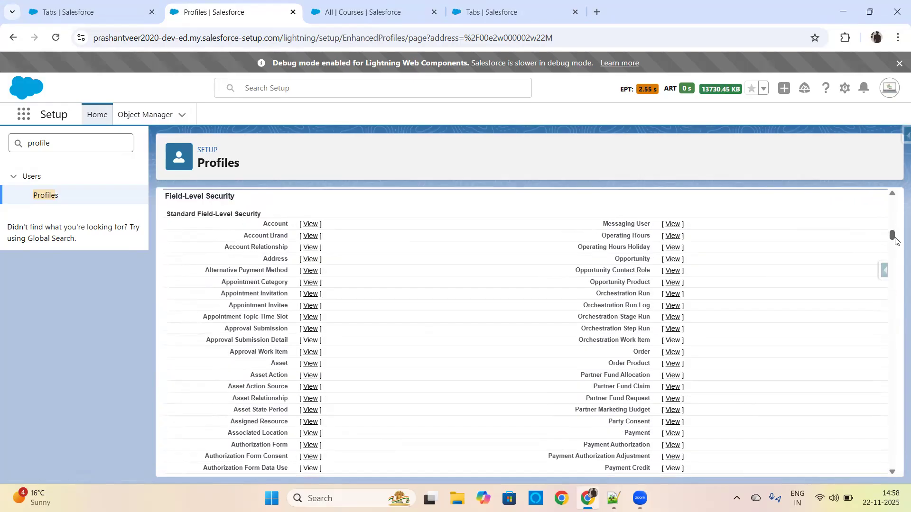
pyautogui.moveTo(892, 236); pyautogui.dragTo(887, 267)
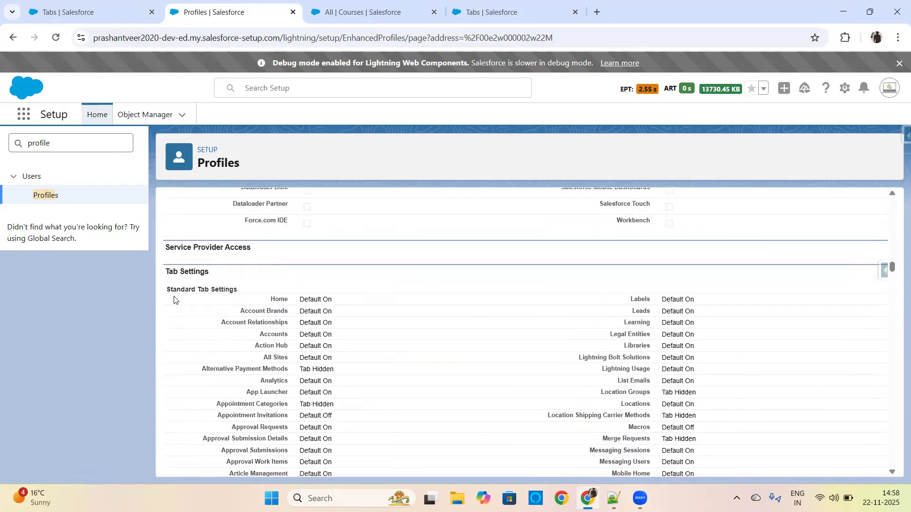
pyautogui.moveTo(170, 270); pyautogui.dragTo(243, 292)
pyautogui.moveTo(891, 271); pyautogui.dragTo(892, 299)
pyautogui.moveTo(167, 229); pyautogui.dragTo(243, 233)
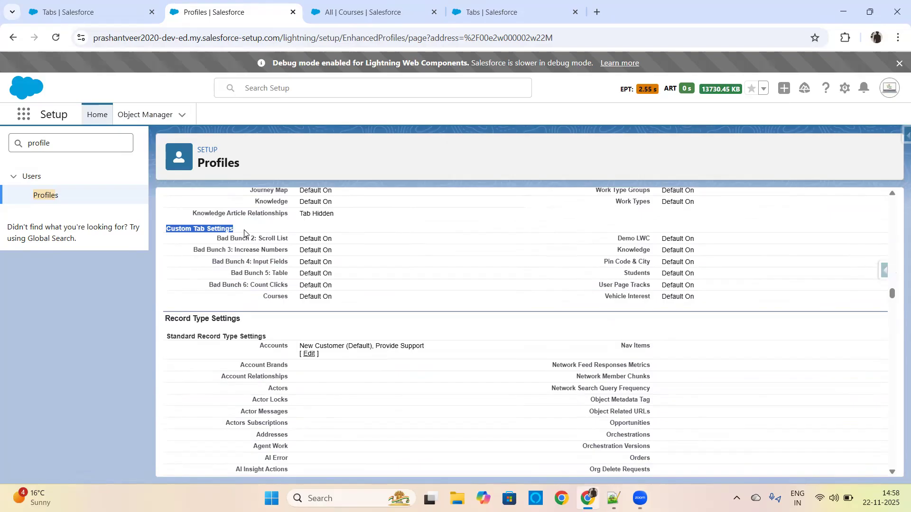
pyautogui.moveTo(599, 301); pyautogui.dragTo(707, 306)
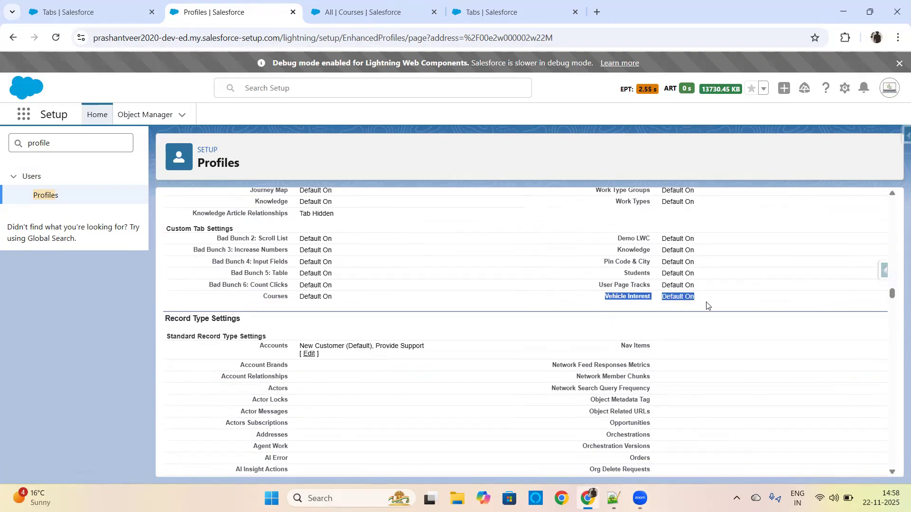
# Compare the new tab's visibility options for all profiles with the tab settings on the System Administrator profile.
pyautogui.click(511, 17)
pyautogui.click(550, 293)
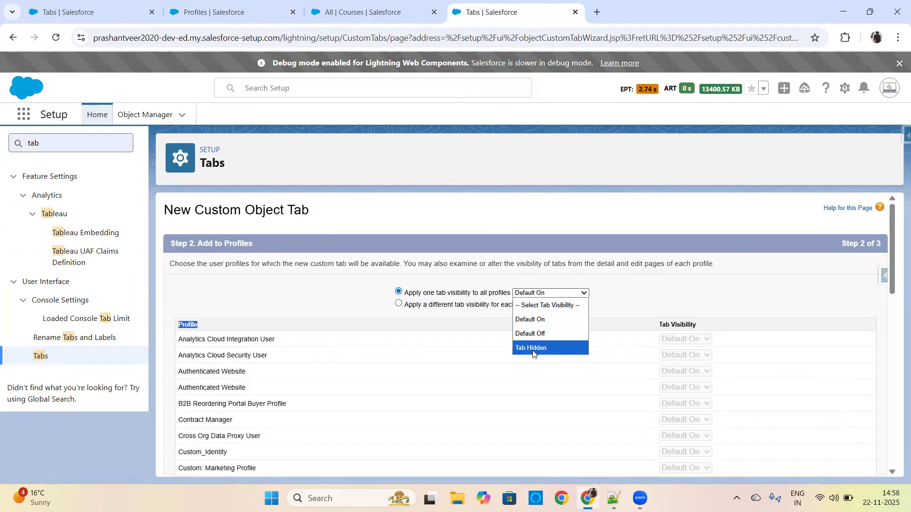
pyautogui.click(250, 11)
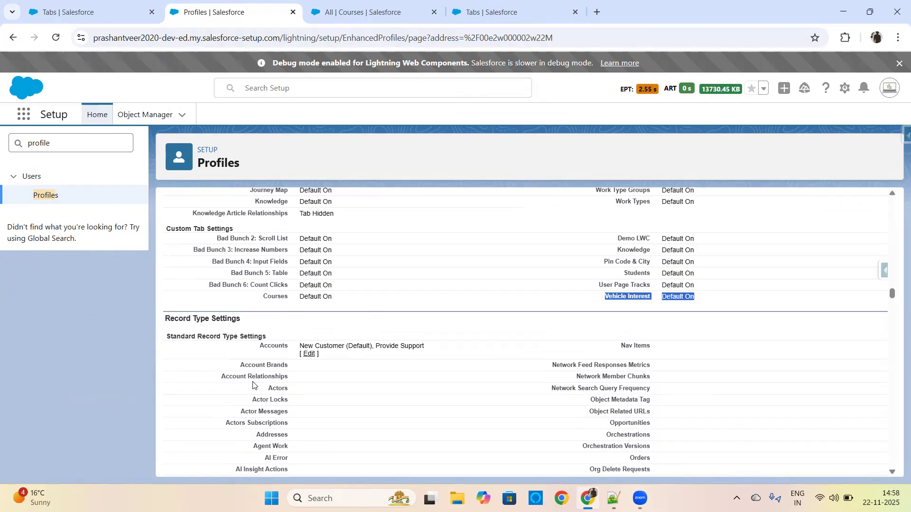
pyautogui.click(495, 10)
pyautogui.click(545, 294)
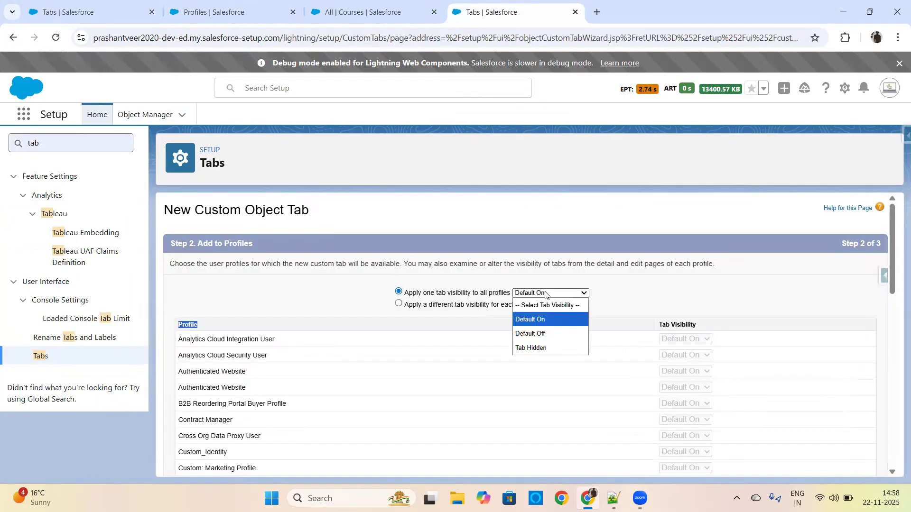
# Check the per-profile visibility options, return to one tab visibility for all profiles, and continue to the Add to Custom Apps step.
pyautogui.click(399, 303)
pyautogui.click(681, 339)
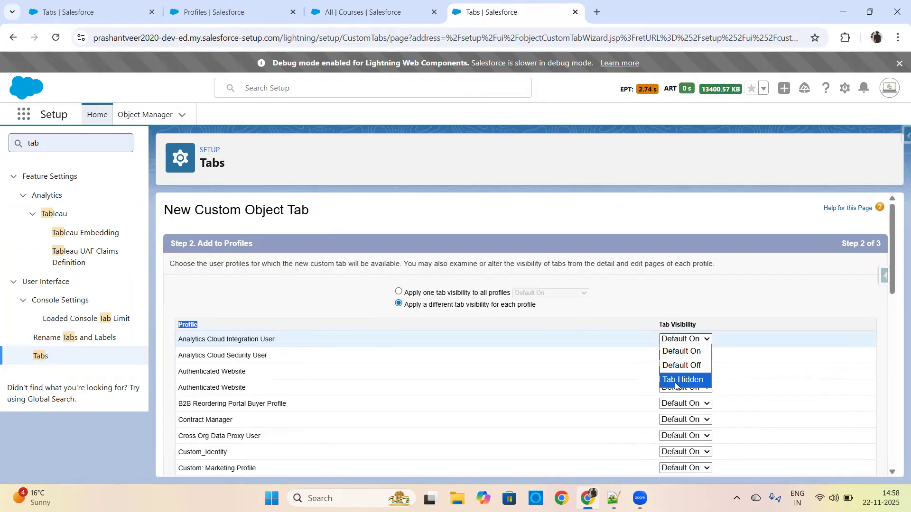
pyautogui.click(399, 292)
pyautogui.click(660, 300)
pyautogui.moveTo(894, 280); pyautogui.dragTo(894, 453)
pyautogui.click(846, 464)
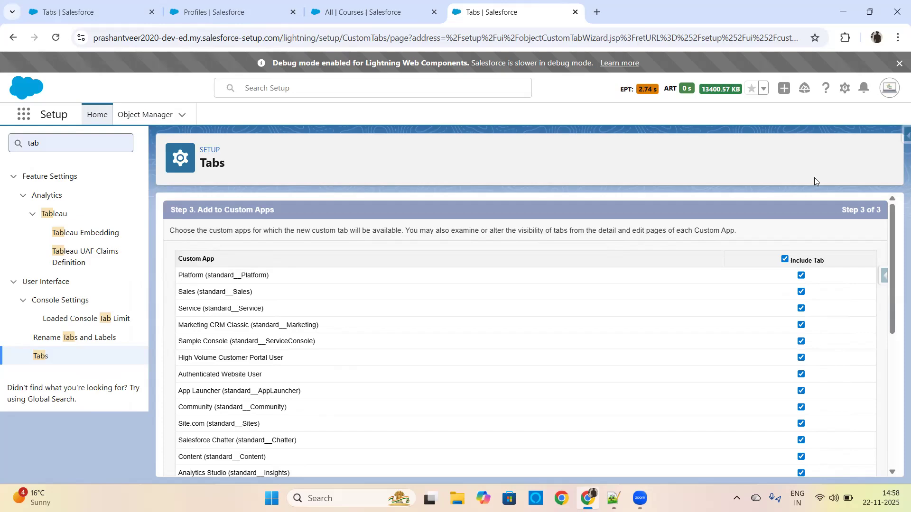
# Review the custom apps offered for the new tab and compare them with the open Sales app.
pyautogui.click(360, 11)
pyautogui.click(474, 12)
pyautogui.moveTo(892, 281); pyautogui.dragTo(892, 387)
pyautogui.click(370, 12)
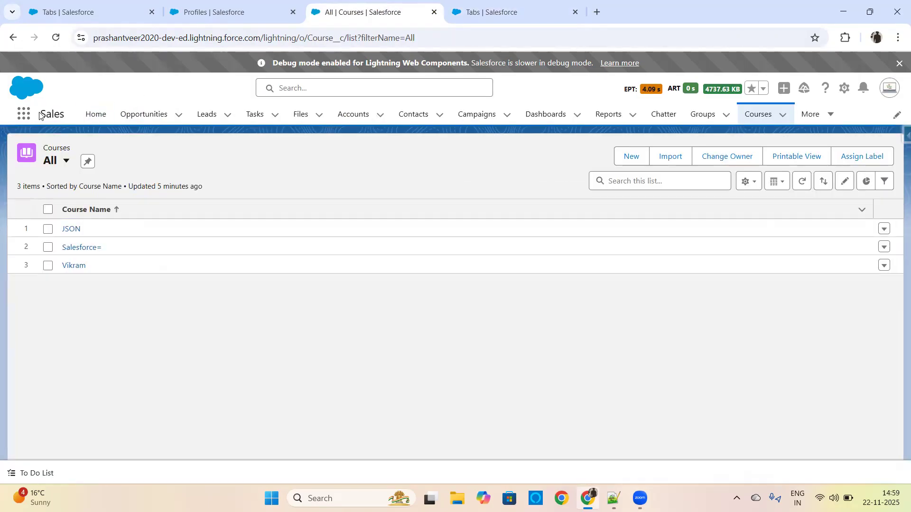
pyautogui.click(467, 13)
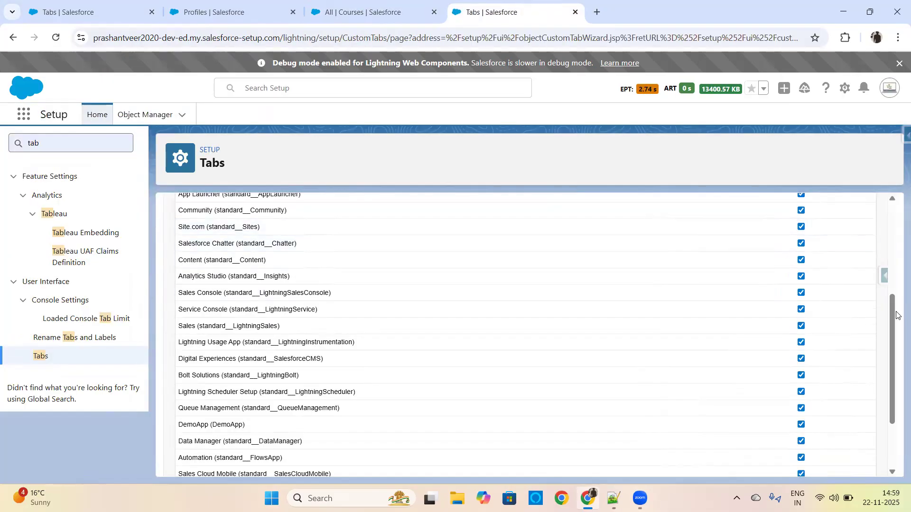
pyautogui.moveTo(893, 326); pyautogui.dragTo(897, 374)
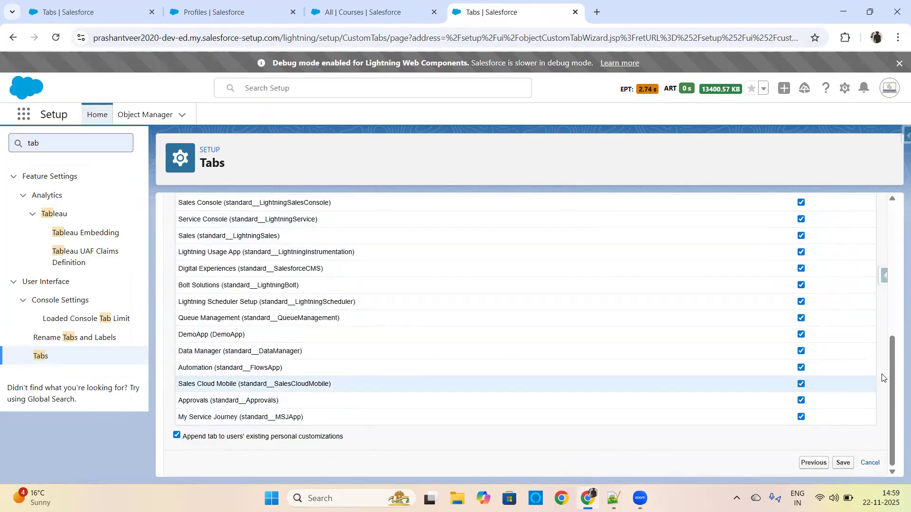
pyautogui.moveTo(895, 373); pyautogui.dragTo(893, 256)
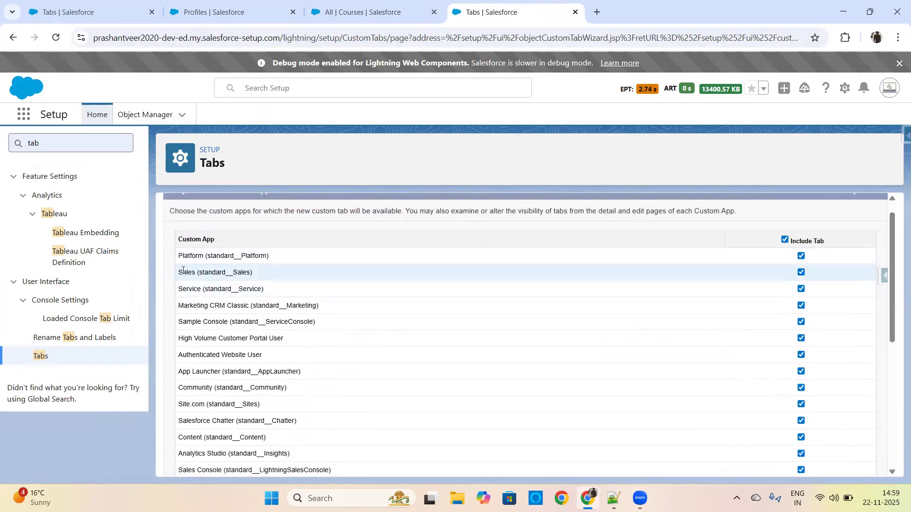
# Toggle Include Tab for Sales (standard__Sales), check the Sales app's name, and leave the tab included for that app.
pyautogui.click(800, 273)
pyautogui.click(801, 273)
pyautogui.click(800, 273)
pyautogui.click(801, 272)
pyautogui.click(801, 273)
pyautogui.click(346, 15)
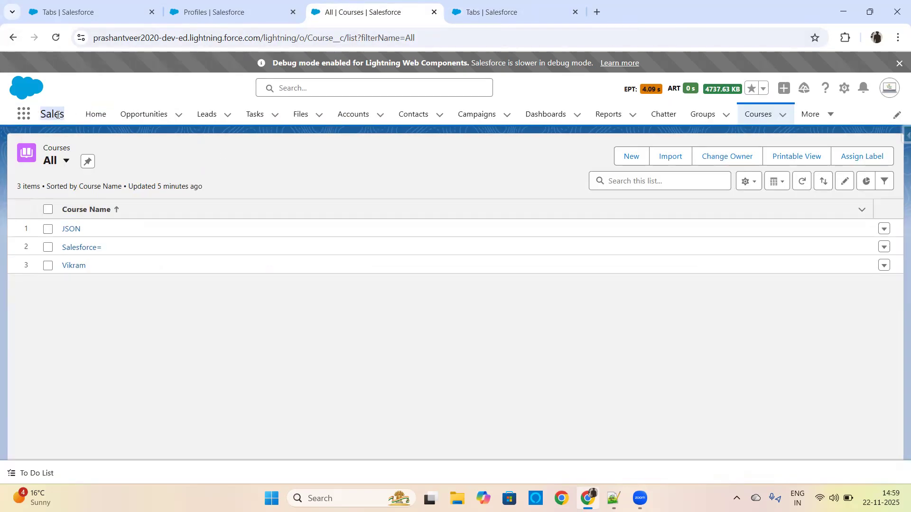
pyautogui.click(517, 12)
pyautogui.click(801, 273)
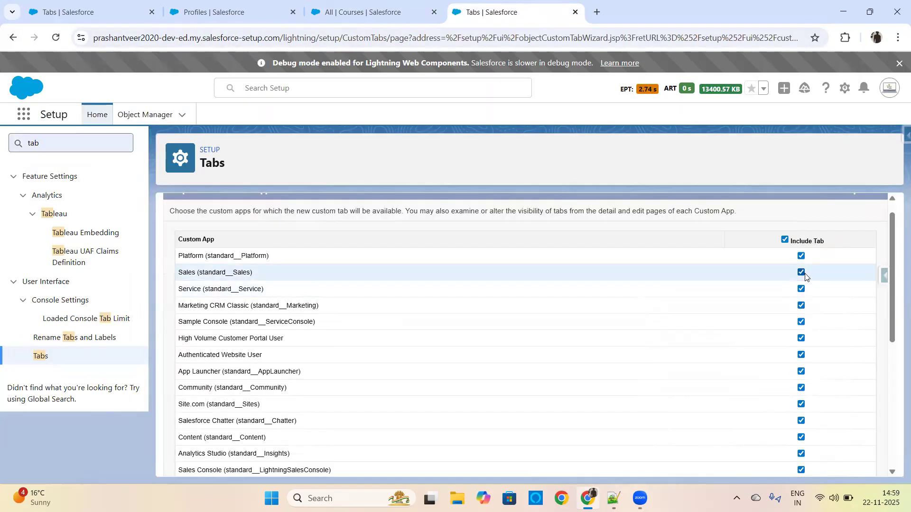
# Save the new custom object tab with all custom apps included and view it in the Custom Object Tabs list.
pyautogui.moveTo(892, 291); pyautogui.dragTo(897, 437)
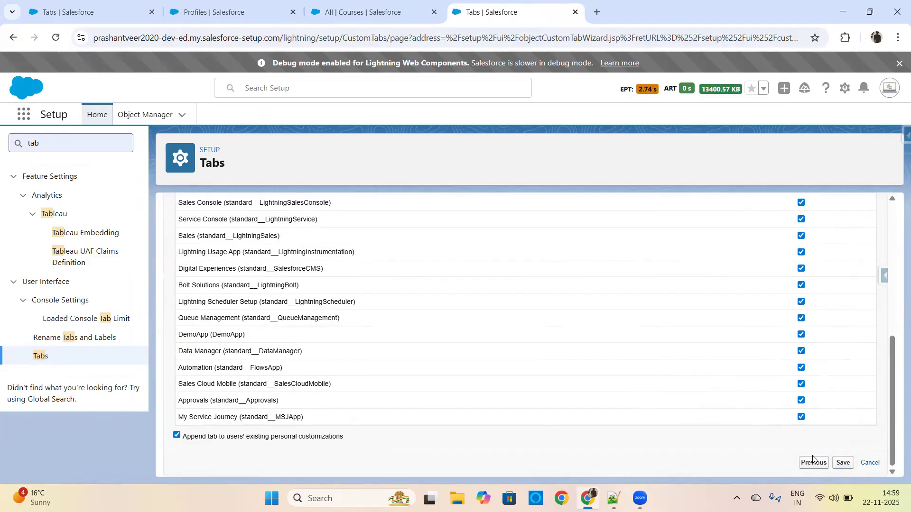
pyautogui.click(844, 463)
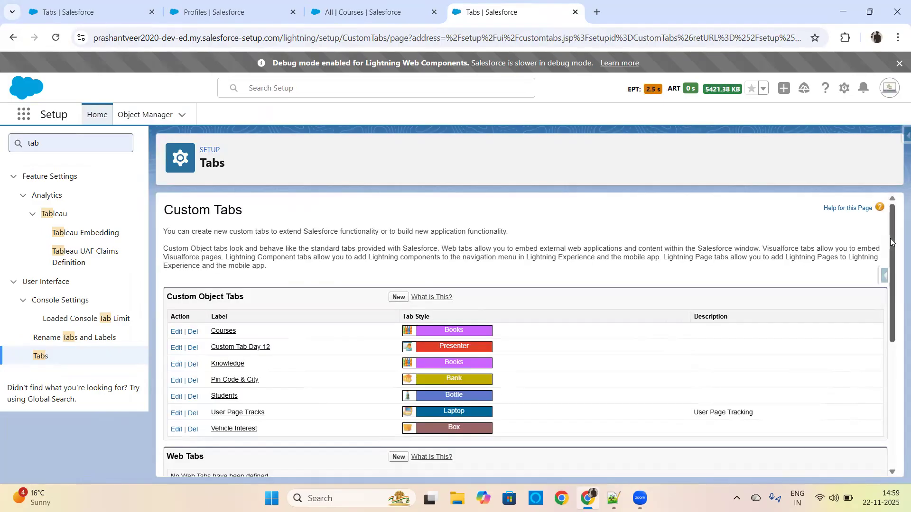
pyautogui.scroll(-2, 894, 275)
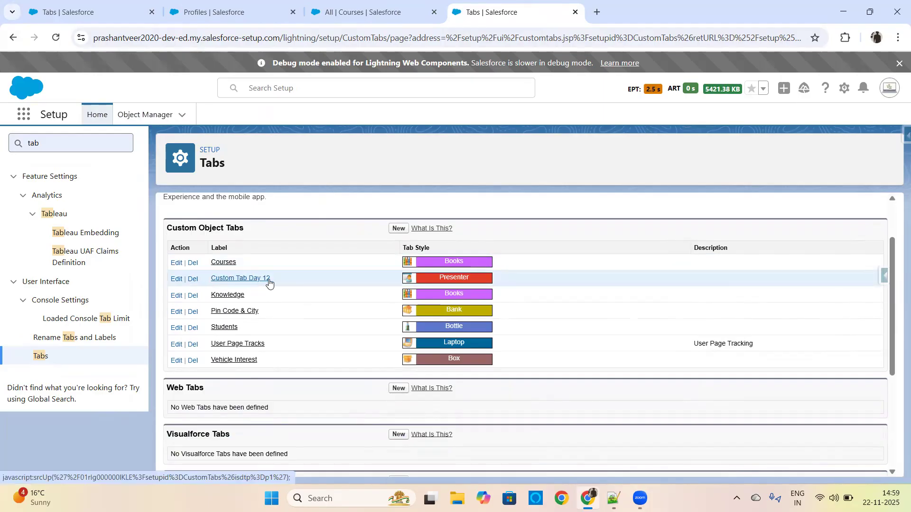
# Start another new custom object tab and check the objects available for it.
pyautogui.click(398, 228)
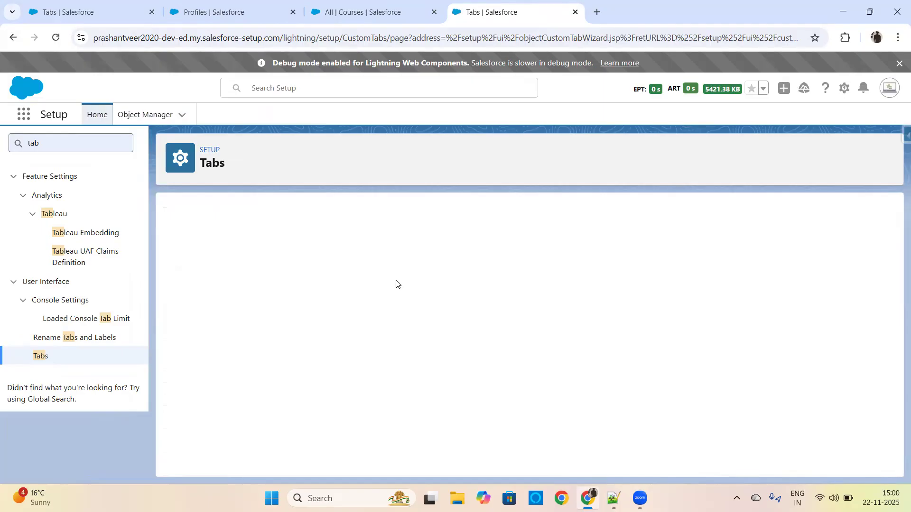
pyautogui.click(356, 319)
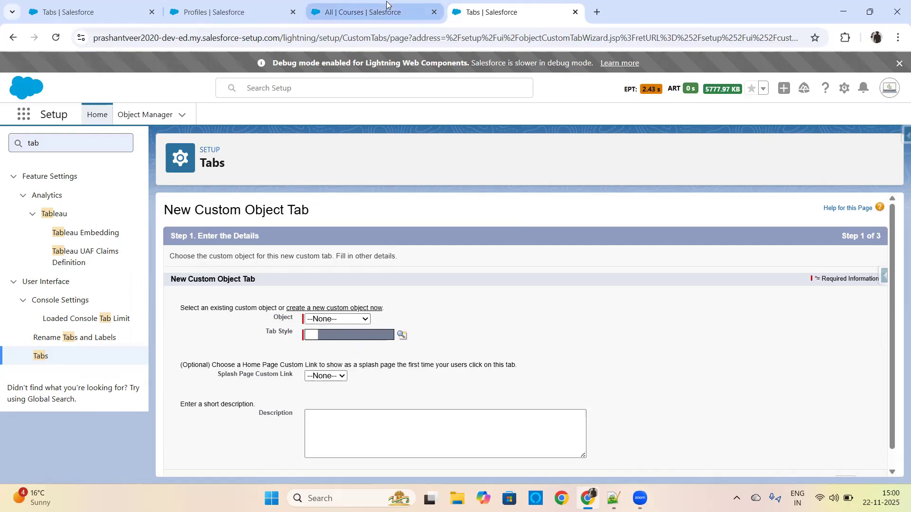
# Reload the Sales app's Courses page and look for Custom Tab Day 12 among its additional navigation items and by searching the App Launcher for "custo".
pyautogui.click(363, 12)
pyautogui.click(55, 37)
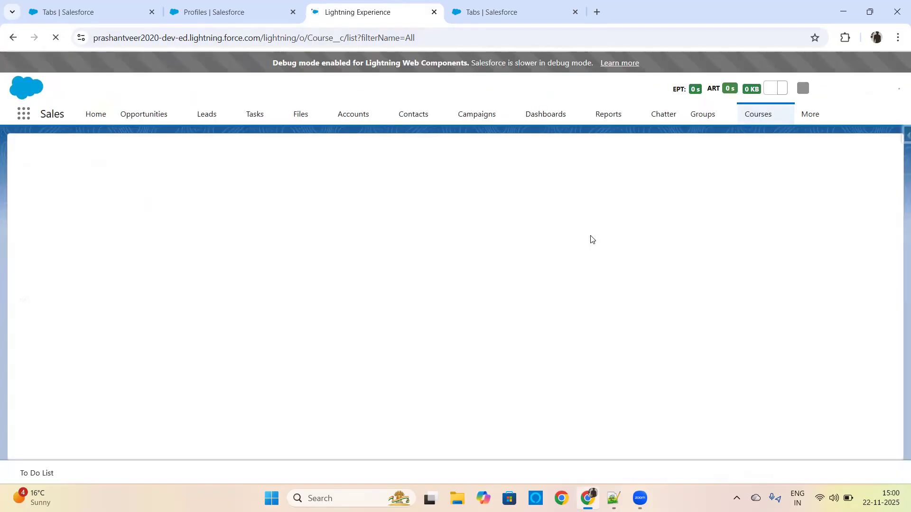
pyautogui.click(828, 114)
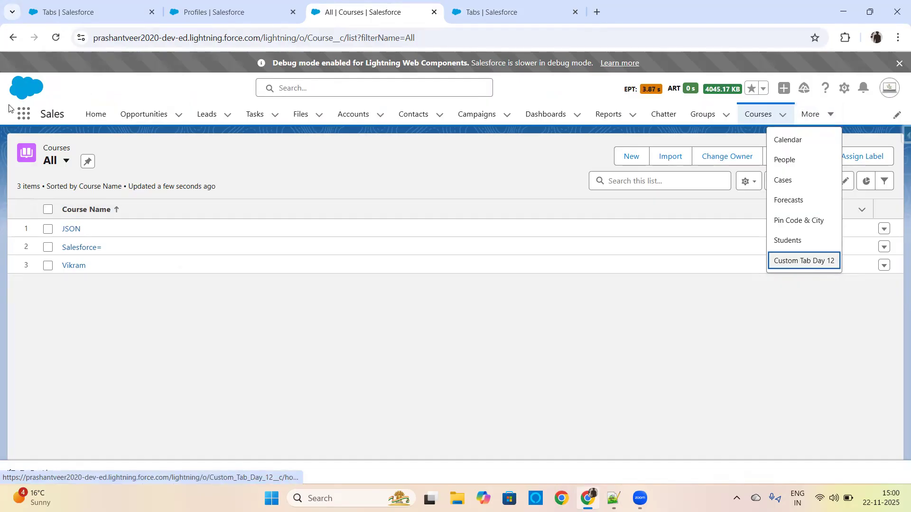
pyautogui.click(23, 117)
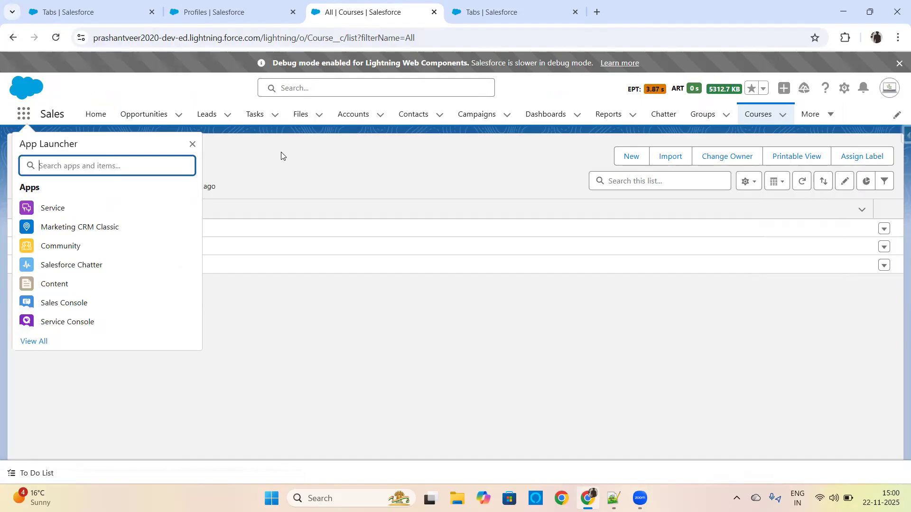
pyautogui.write('custo')
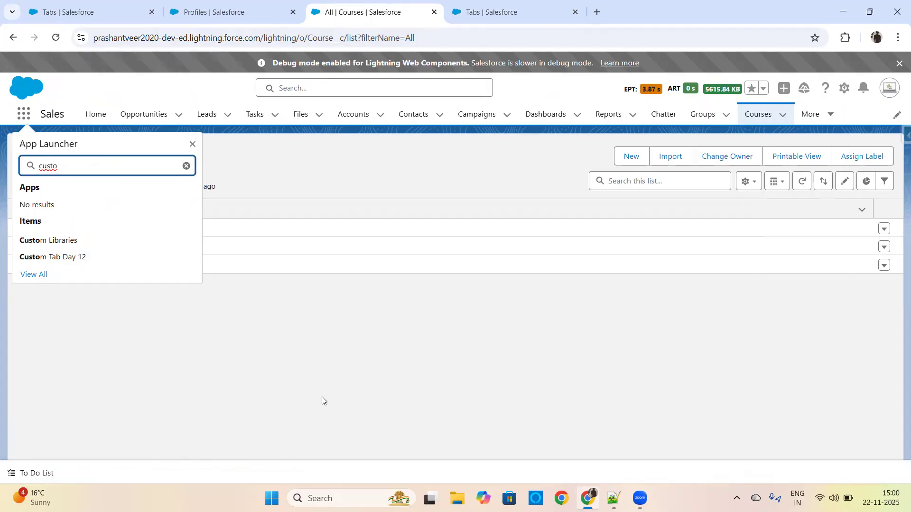
# Start a new custom object in Setup's Object Manager with "test" as both label and plural label.
pyautogui.click(499, 11)
pyautogui.click(144, 114)
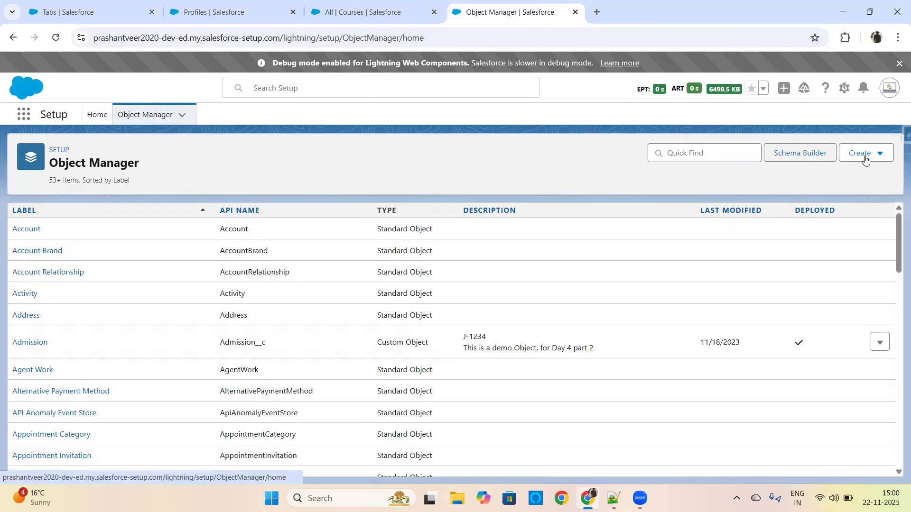
pyautogui.click(863, 153)
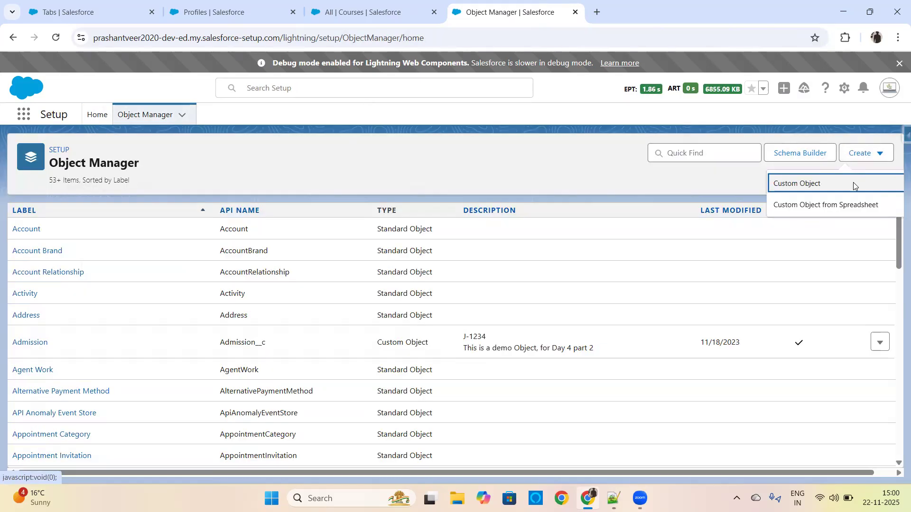
pyautogui.click(853, 183)
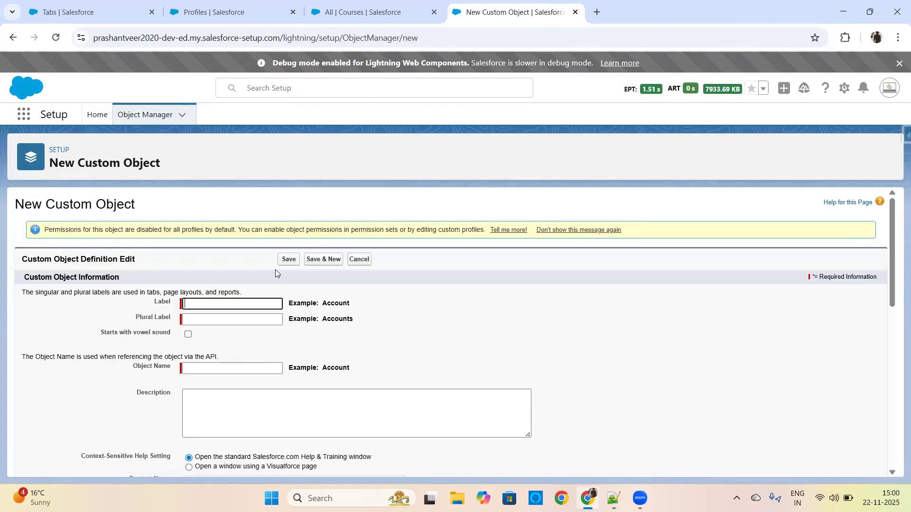
pyautogui.click(257, 307)
pyautogui.write('test')
pyautogui.press('Tab')
pyautogui.write('test')
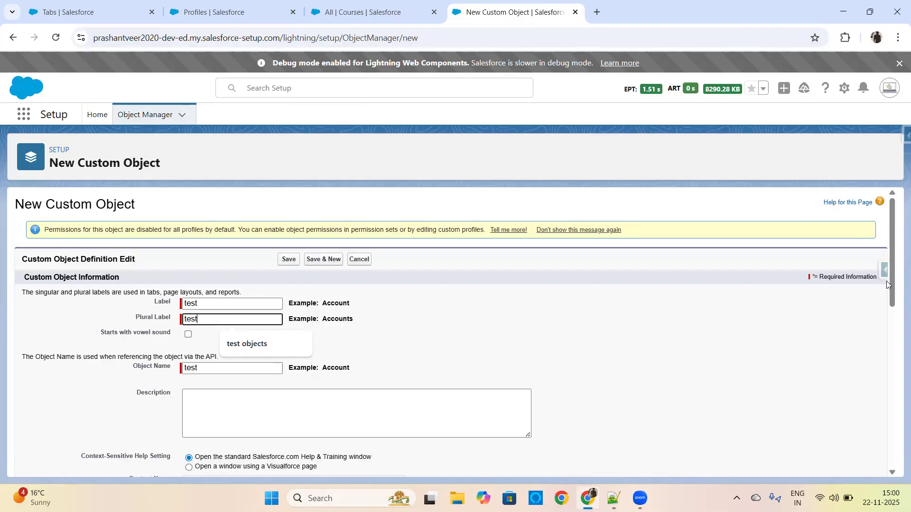
# Toggle the option to launch the New Custom Tab Wizard after saving the custom object, and leave it off.
pyautogui.scroll(-10, 886, 375)
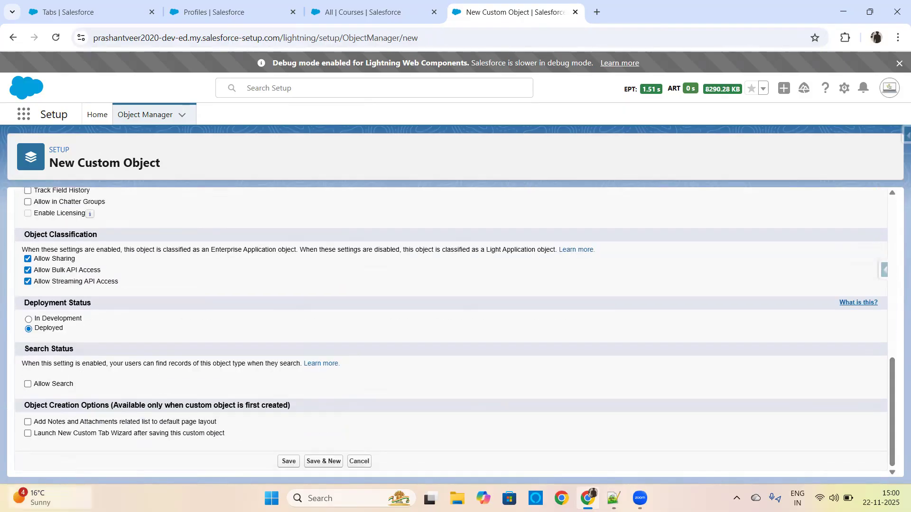
pyautogui.click(28, 434)
pyautogui.click(28, 434)
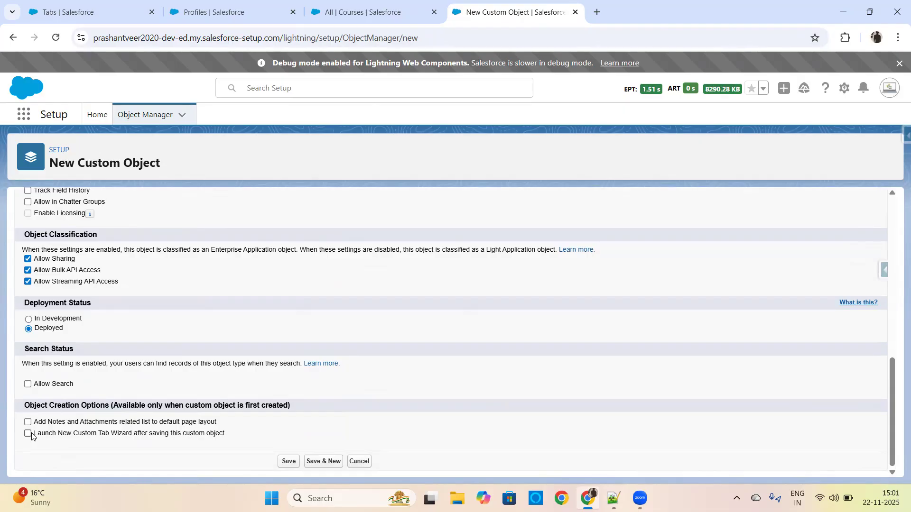
pyautogui.click(28, 435)
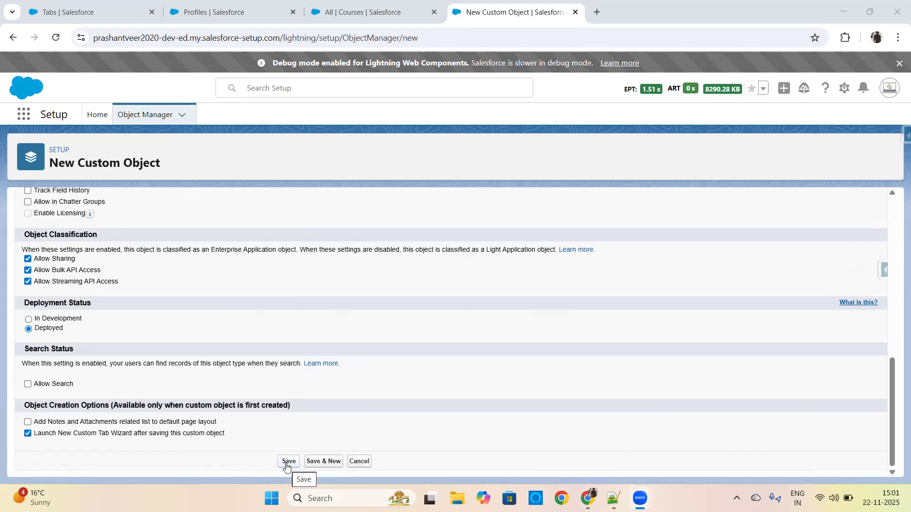
pyautogui.click(27, 434)
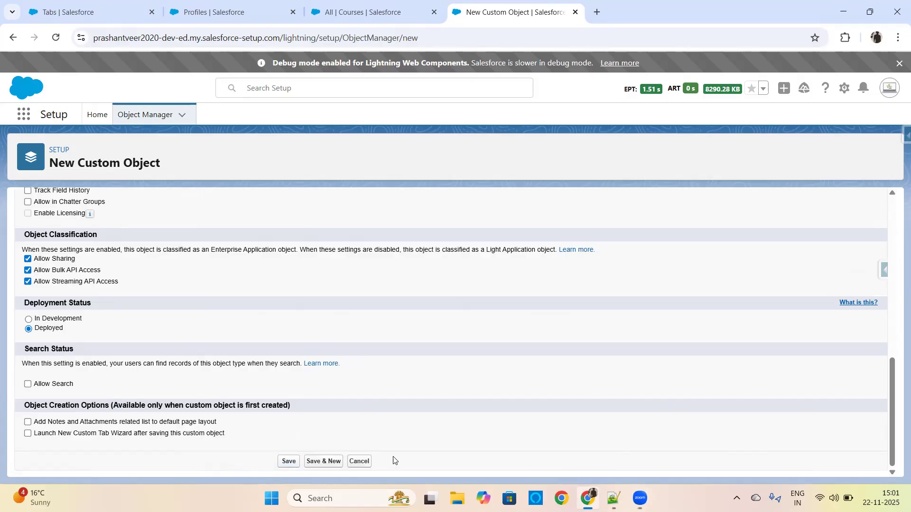
# Draw three annotation rectangles over the page, one in the middle and one above it on either side.
pyautogui.click(749, 447)
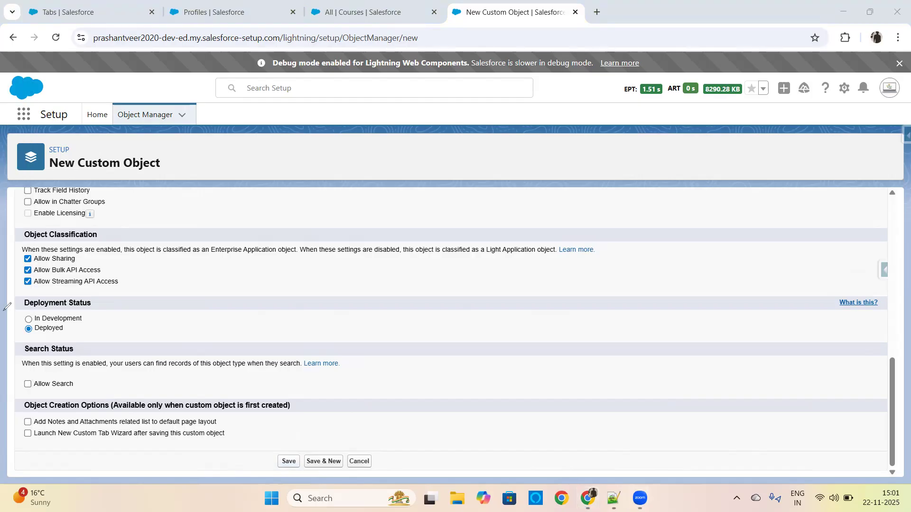
pyautogui.moveTo(366, 190); pyautogui.dragTo(502, 270)
pyautogui.moveTo(208, 119); pyautogui.dragTo(311, 210)
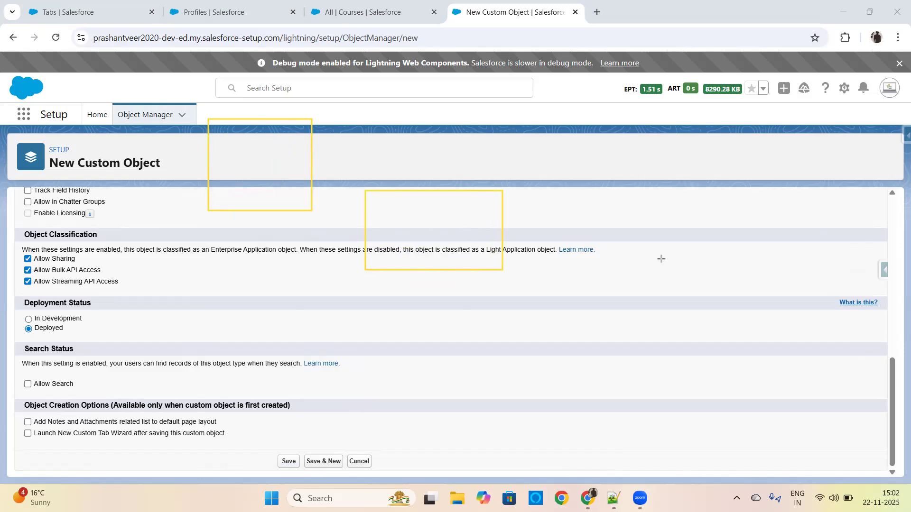
pyautogui.moveTo(534, 125)
pyautogui.mouseDown()
pyautogui.moveTo(682, 215)
pyautogui.moveTo(728, 229)
pyautogui.moveTo(726, 218)
pyautogui.mouseUp()
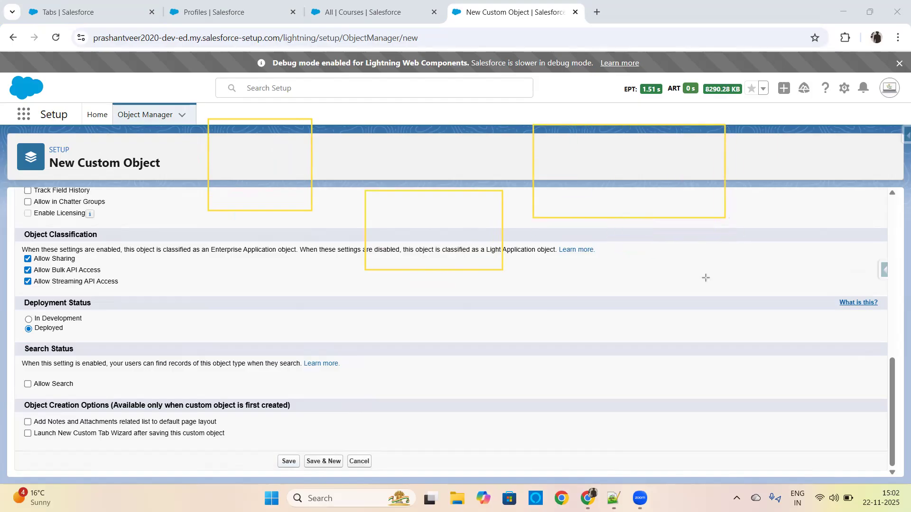
# Label the two outer annotation rectangles "Tab 1" and "Tab 2" and the middle one "No tab".
pyautogui.click(219, 144)
pyautogui.write('Tab 1')
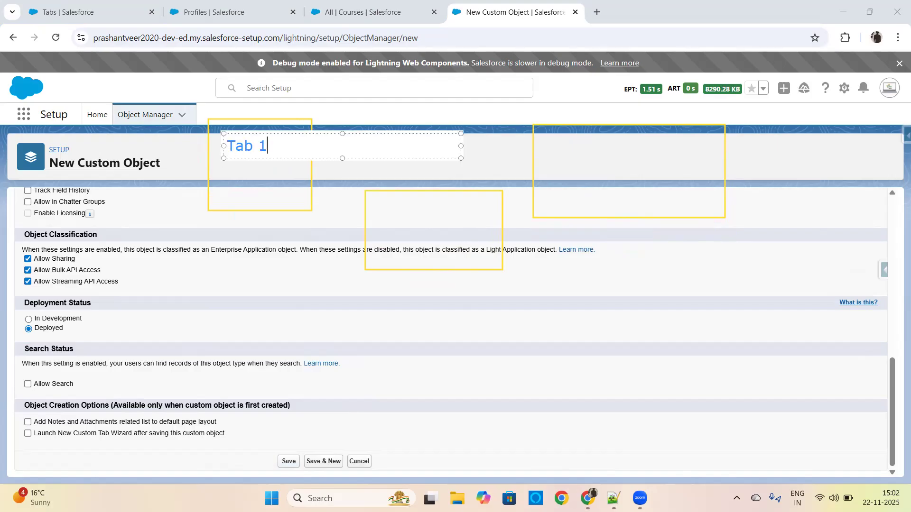
pyautogui.click(604, 161)
pyautogui.click(565, 134)
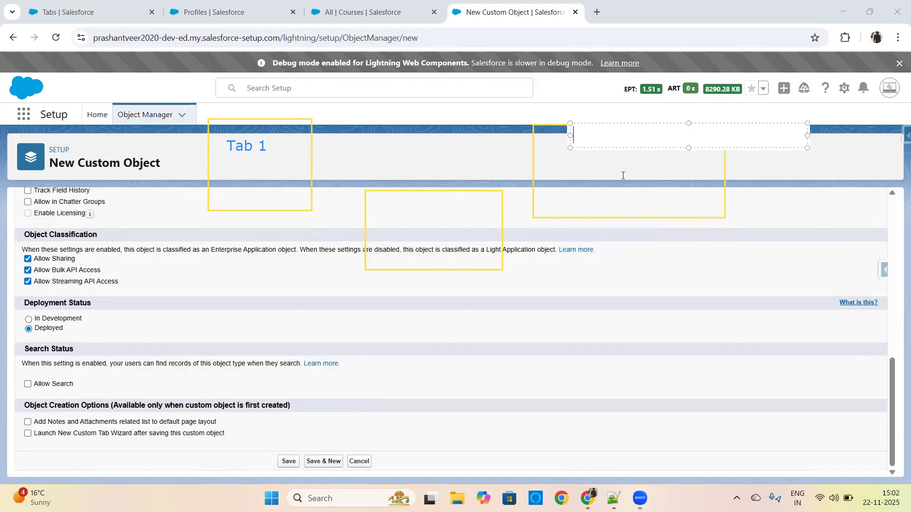
pyautogui.write('Tab 2')
pyautogui.click(448, 242)
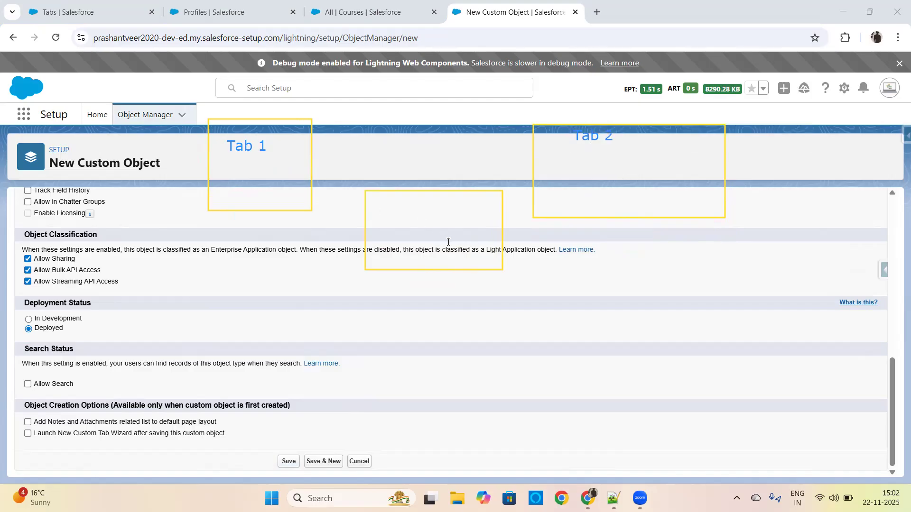
pyautogui.click(375, 215)
pyautogui.write('No tab')
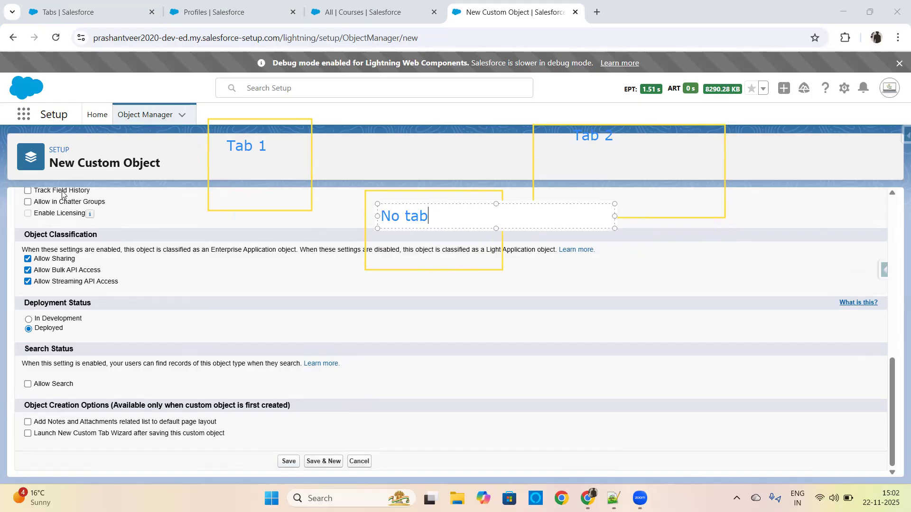
pyautogui.click(42, 256)
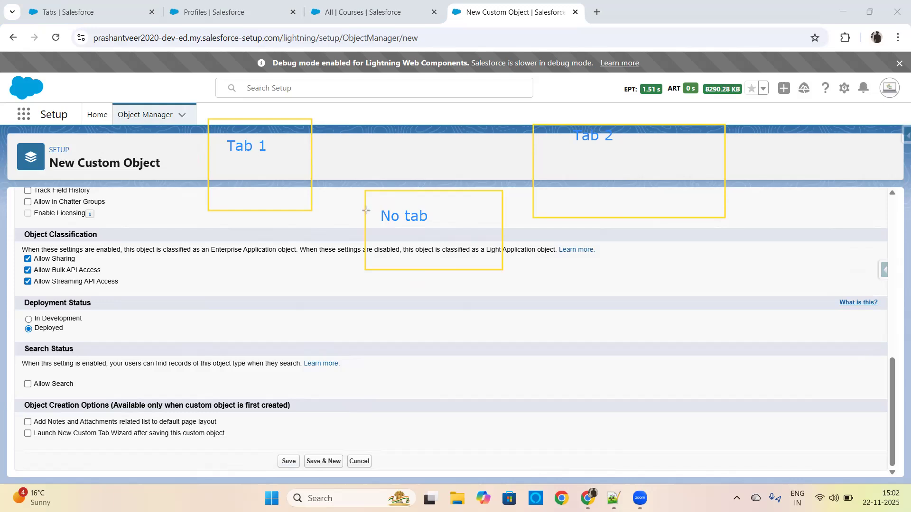
# Draw arrows from the "No tab" rectangle to the "Tab 1" and "Tab 2" rectangles, and underline the "No tab" label.
pyautogui.moveTo(364, 220); pyautogui.dragTo(319, 188)
pyautogui.moveTo(505, 209); pyautogui.dragTo(527, 185)
pyautogui.moveTo(381, 227); pyautogui.dragTo(439, 226)
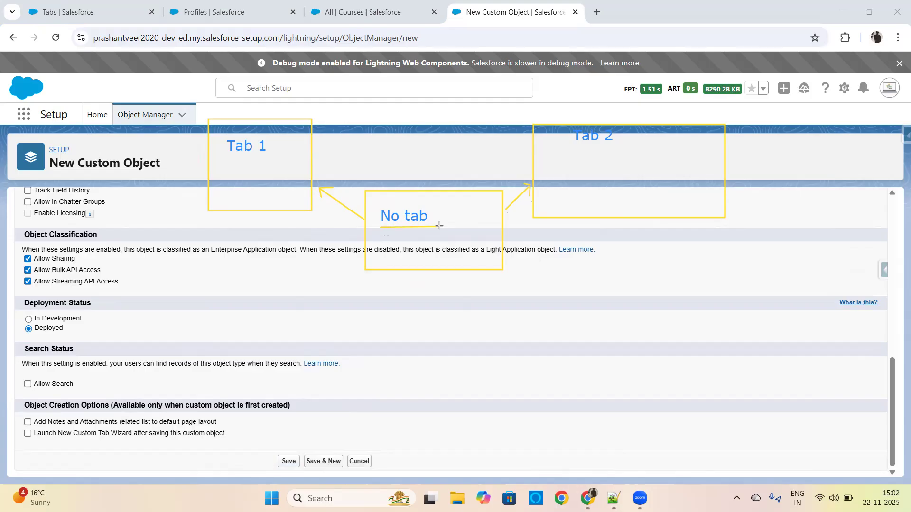